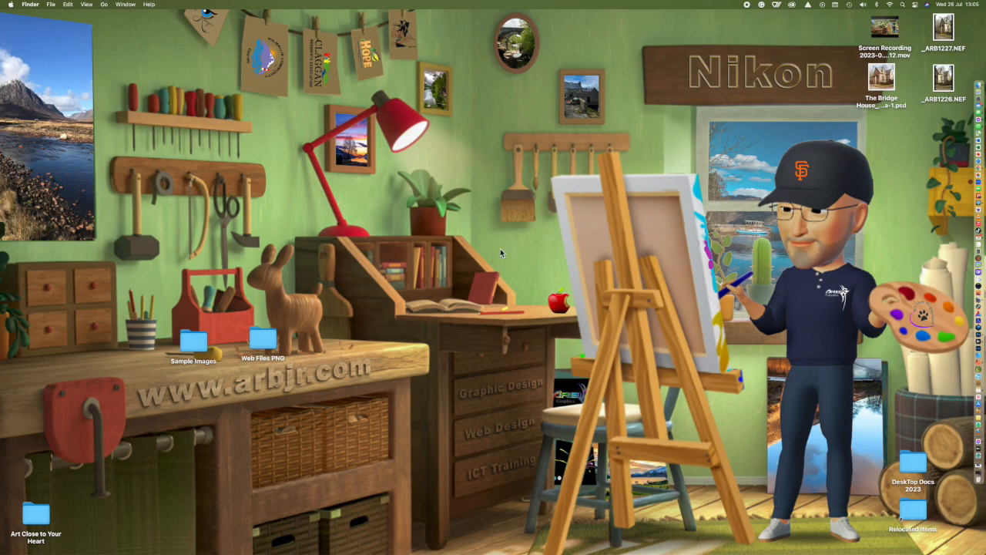
# - Look through the PSD files in the Sample Images folder on the desktop, then close its window
pyautogui.click(196, 348)
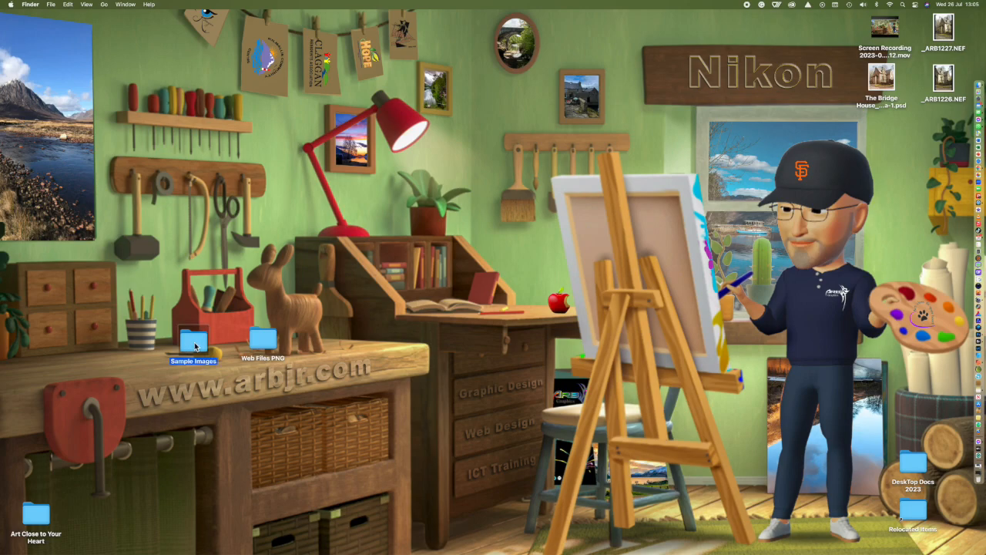
pyautogui.doubleClick(195, 348)
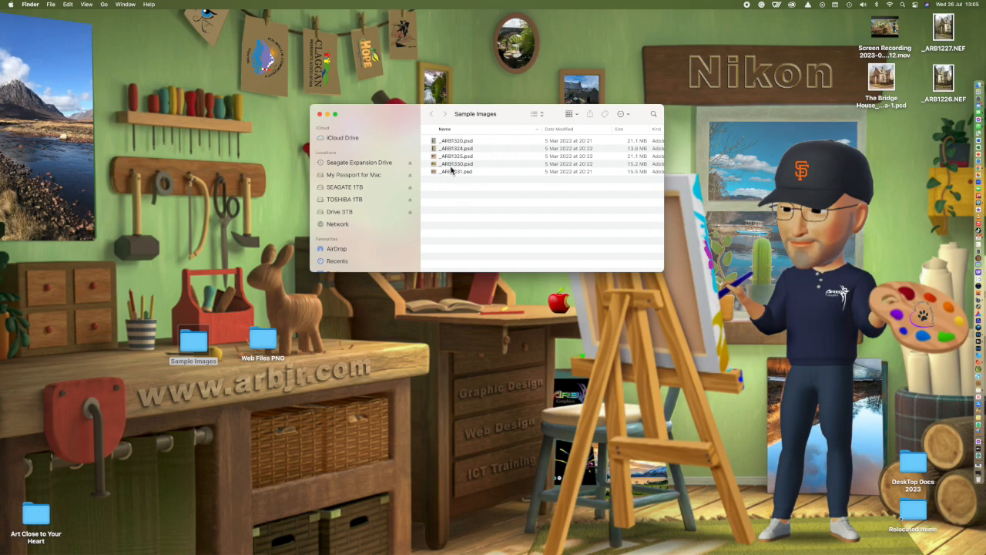
pyautogui.hscroll(3, 605, 167)
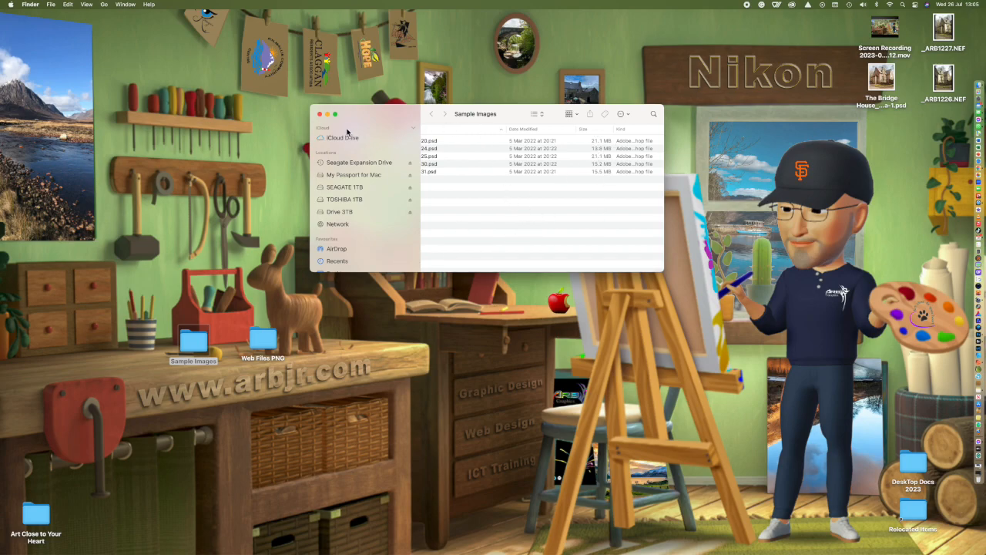
pyautogui.click(320, 114)
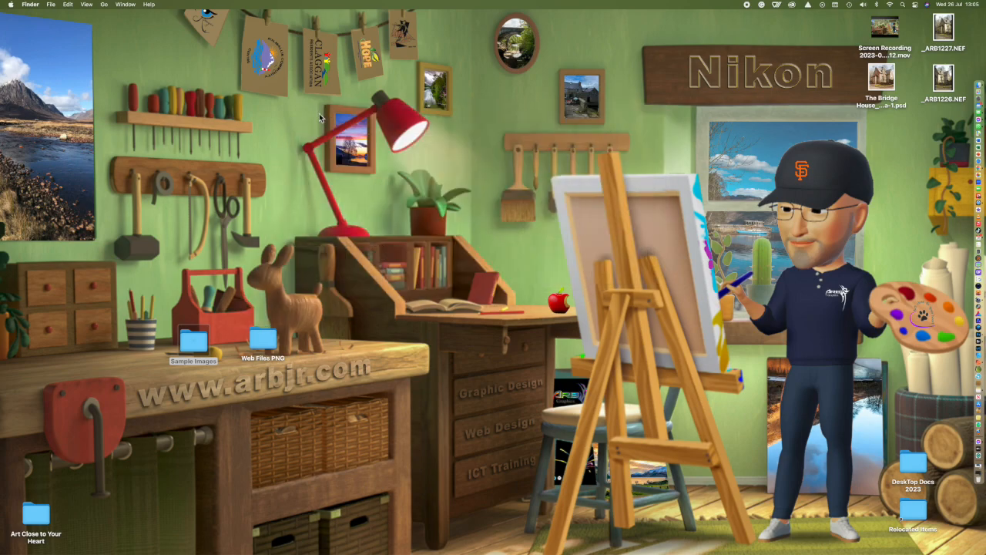
# - Check the contents of the Web Files PNG folder on the desktop and close its window
pyautogui.click(262, 343)
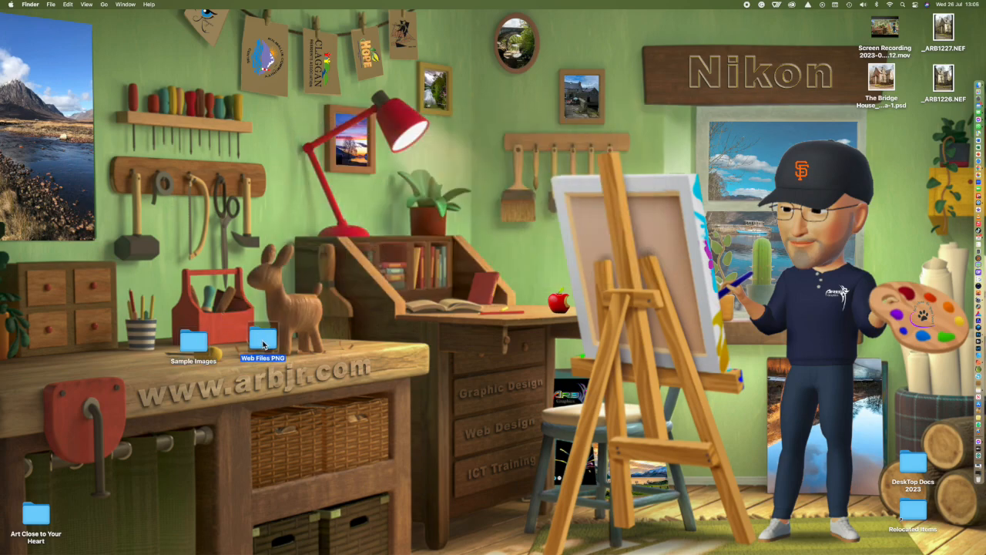
pyautogui.doubleClick(262, 343)
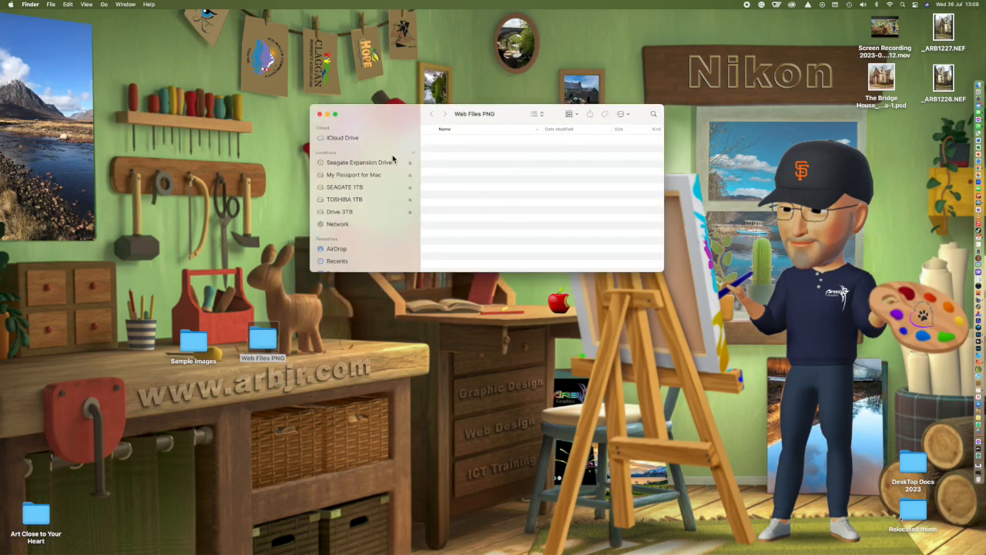
pyautogui.click(320, 114)
# - Switch to Adobe Photoshop 2023 and open _ARB1320.psd from the Sample Images folder
pyautogui.click(331, 303)
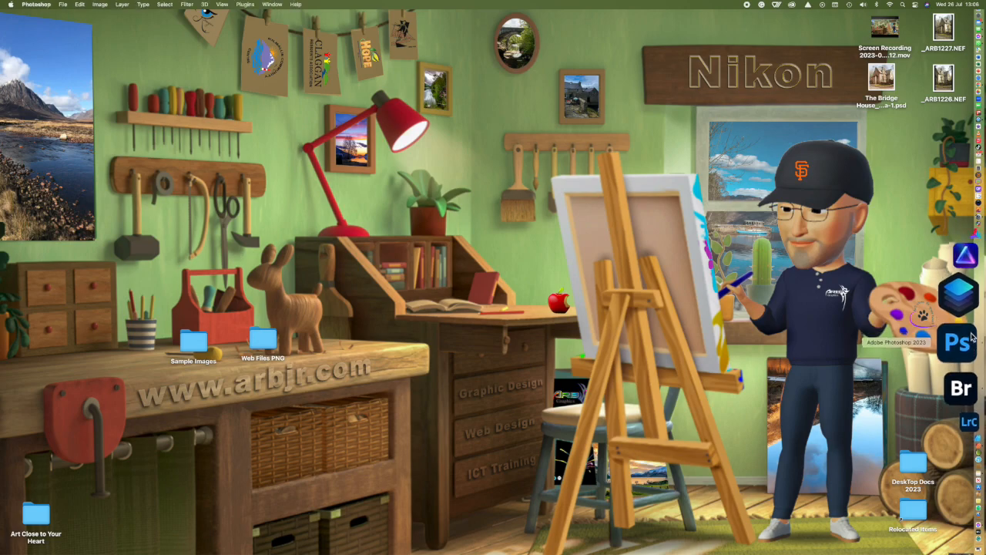
pyautogui.click(963, 342)
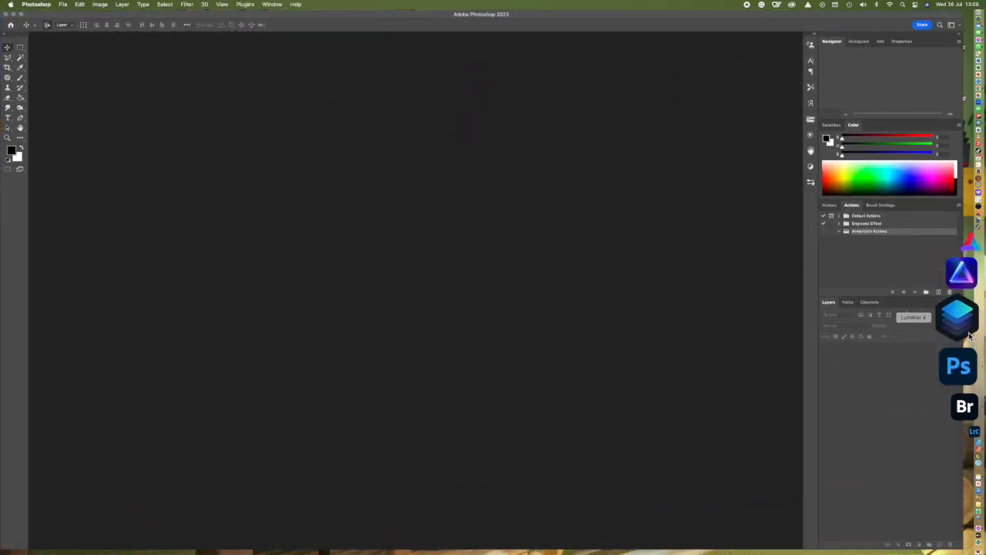
pyautogui.click(63, 4)
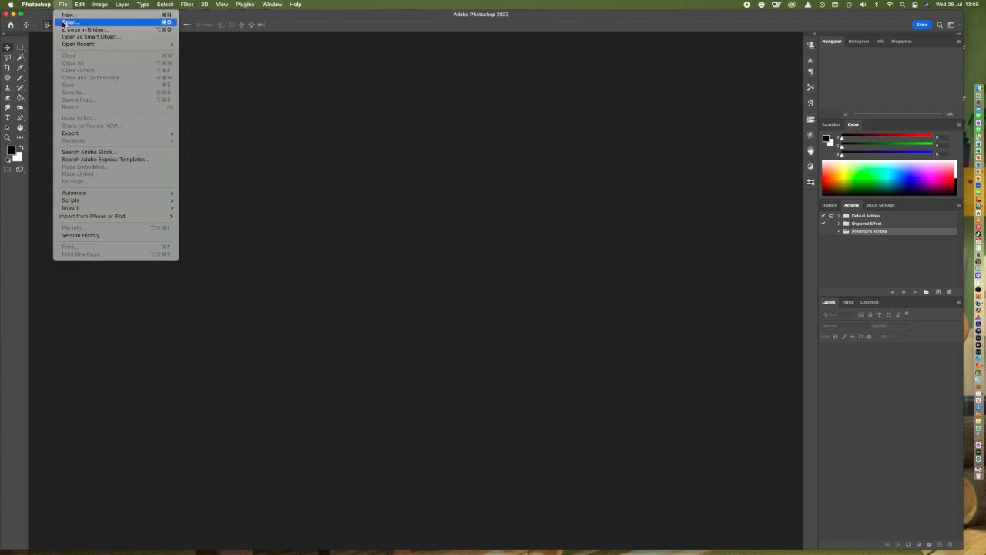
pyautogui.click(68, 22)
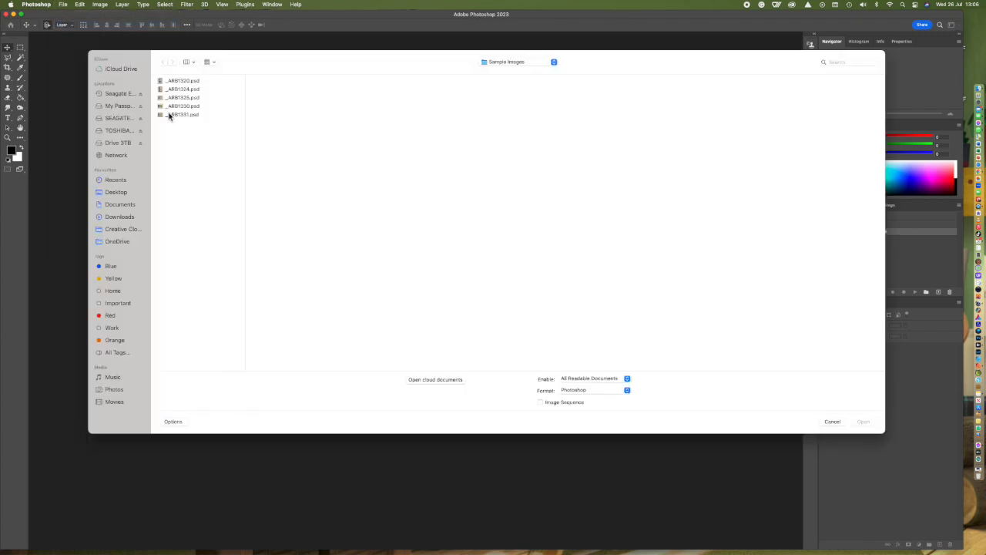
pyautogui.click(182, 81)
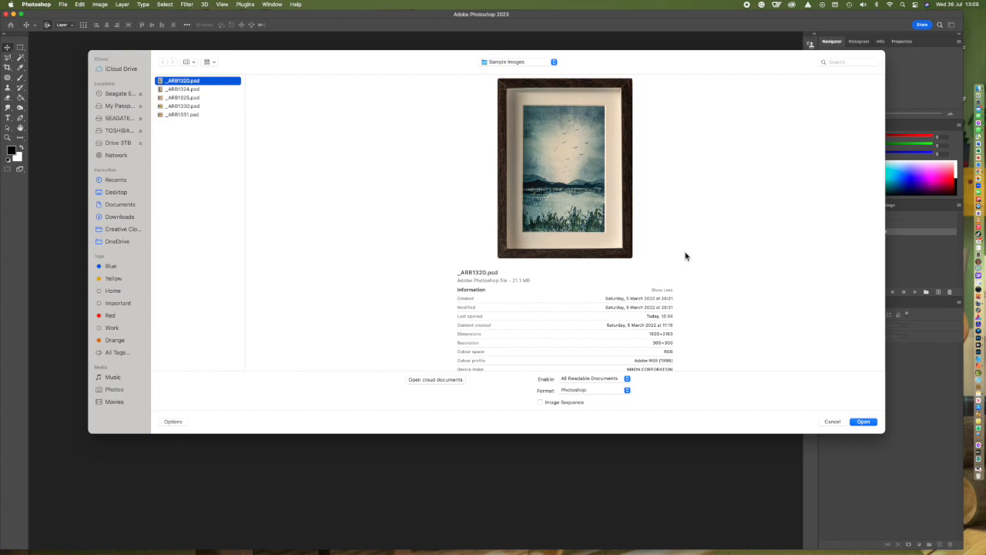
pyautogui.click(863, 422)
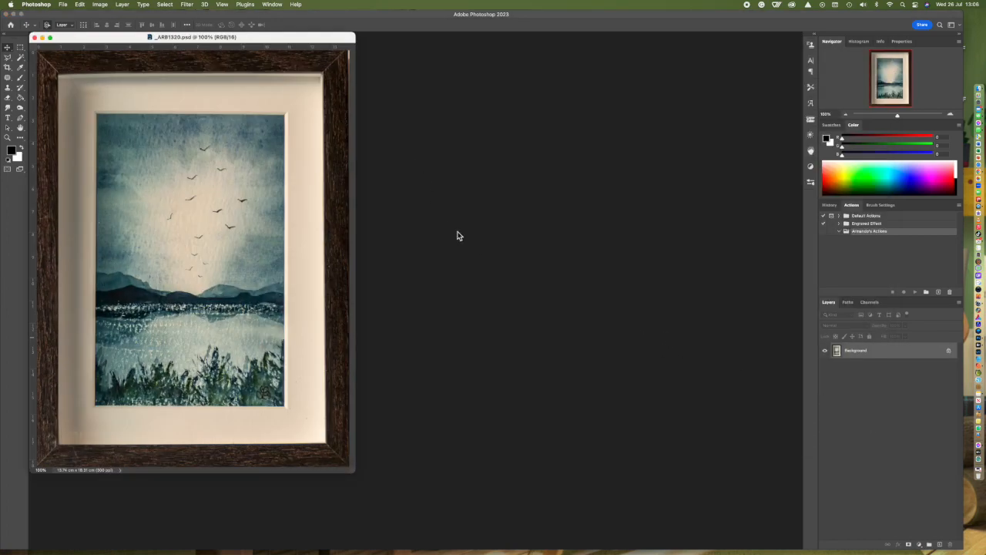
pyautogui.moveTo(331, 43); pyautogui.dragTo(343, 50)
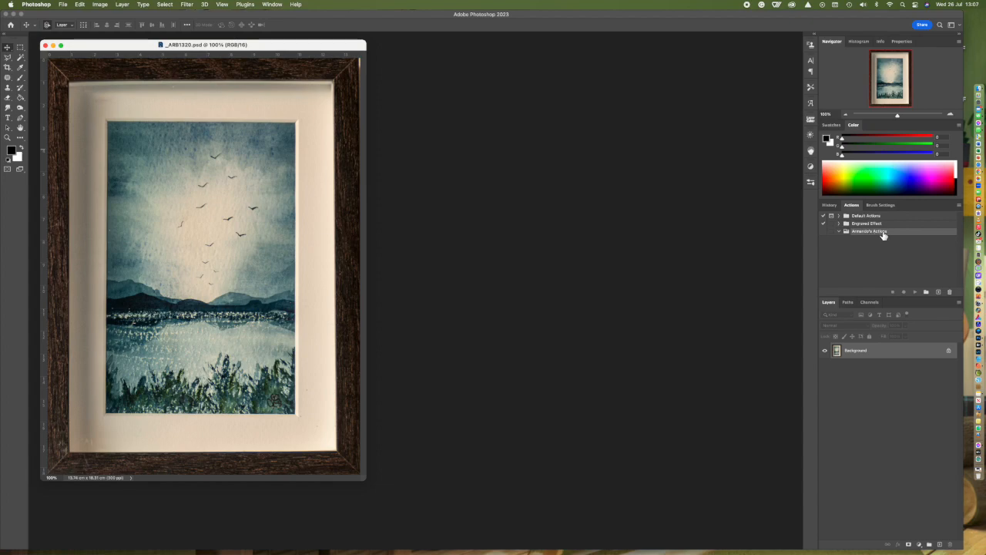
# - Delete the empty personal action set and create a new set named with the owner's first name followed by "Actions"
pyautogui.moveTo(884, 234); pyautogui.dragTo(949, 292)
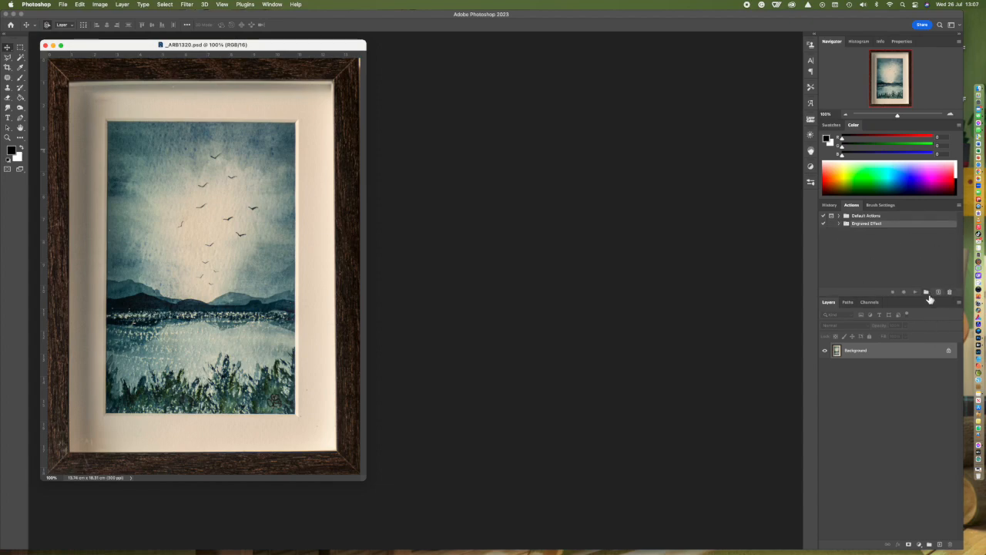
pyautogui.click(926, 292)
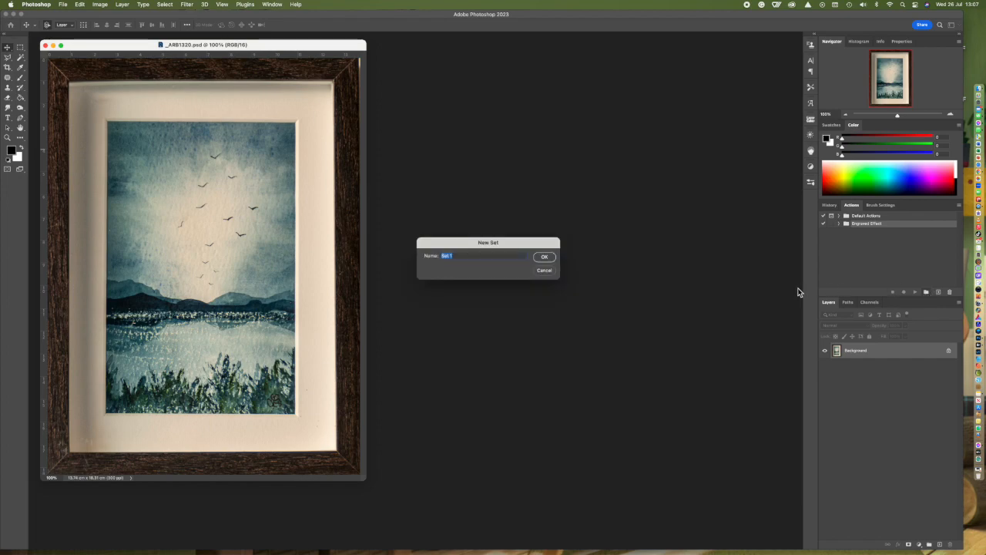
pyautogui.write("Armando's Actions")
pyautogui.press('Return')
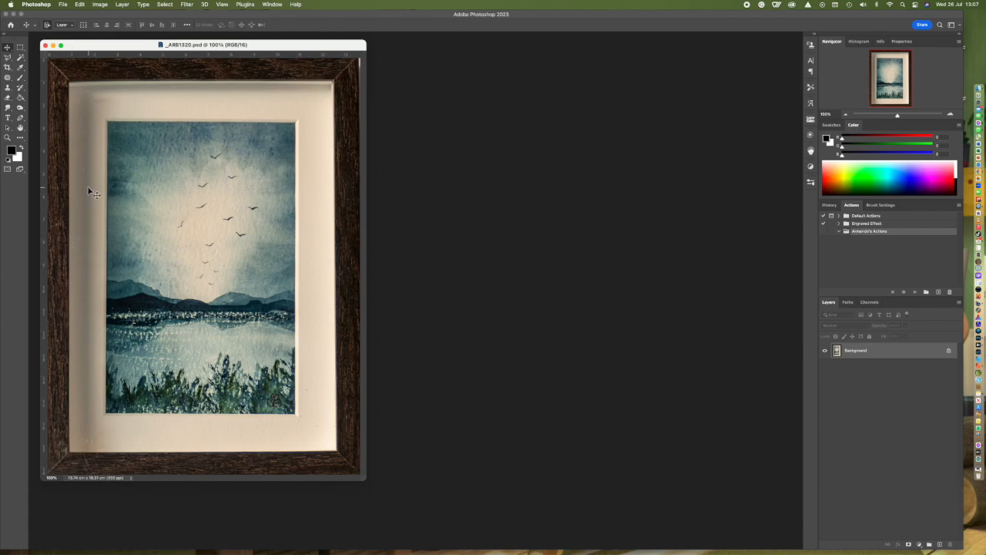
pyautogui.moveTo(132, 182); pyautogui.dragTo(135, 181)
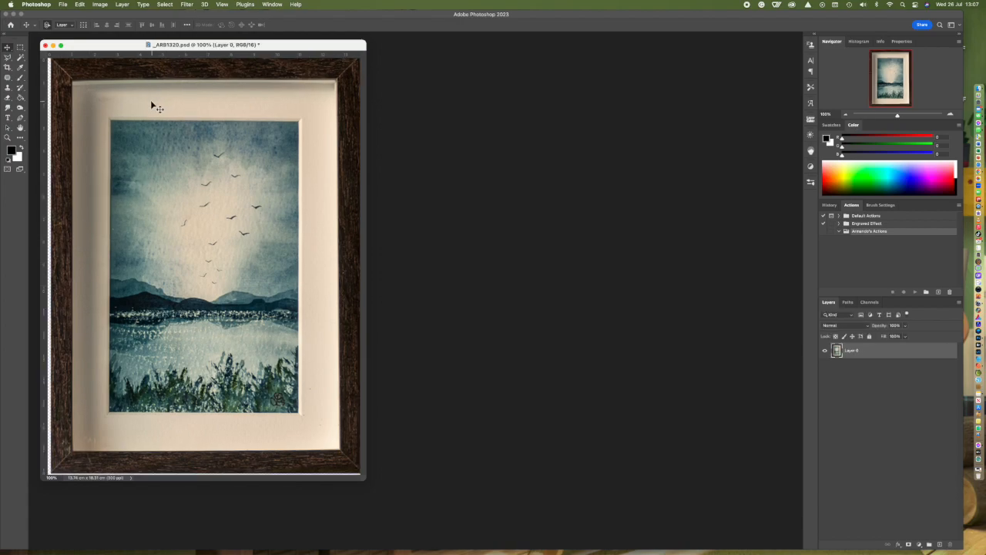
pyautogui.press('super+z')
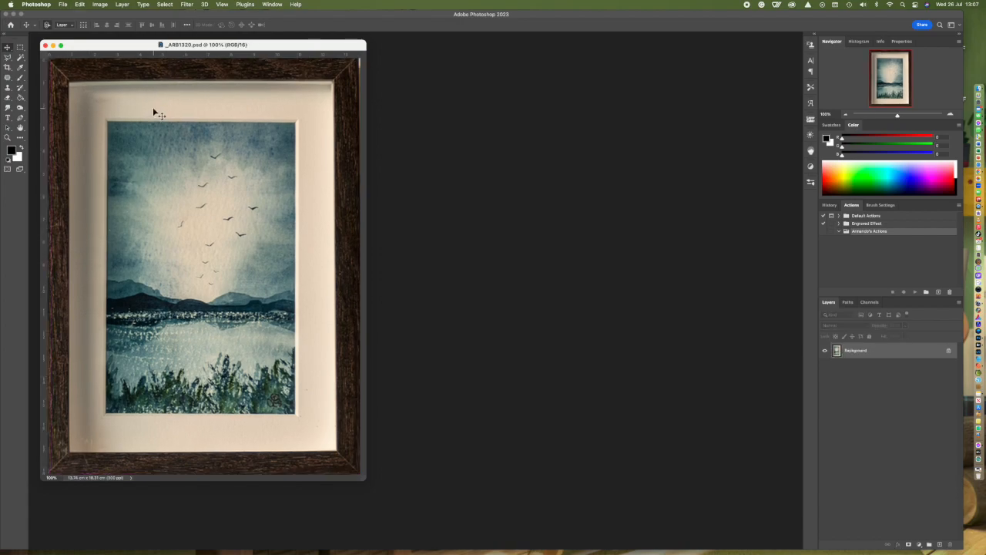
pyautogui.click(64, 6)
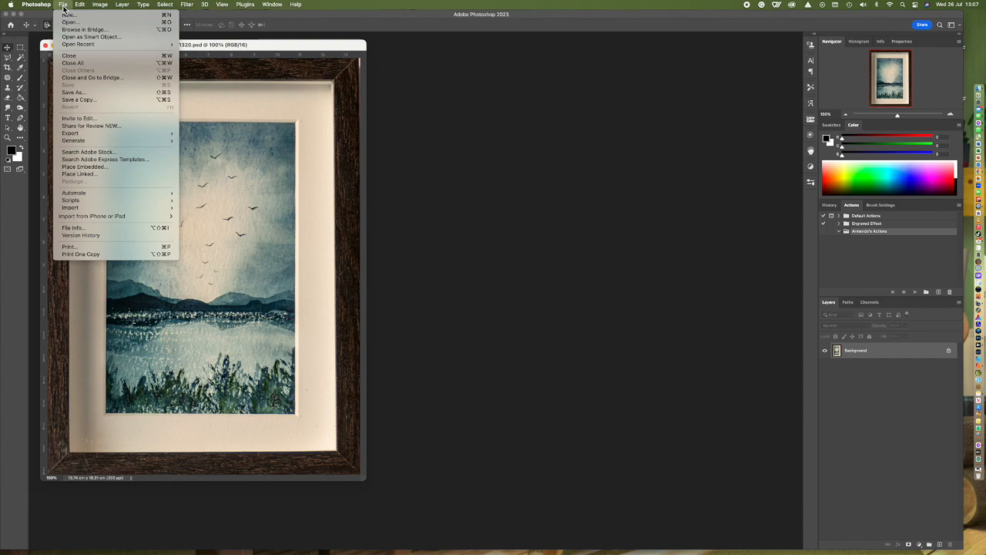
pyautogui.click(656, 316)
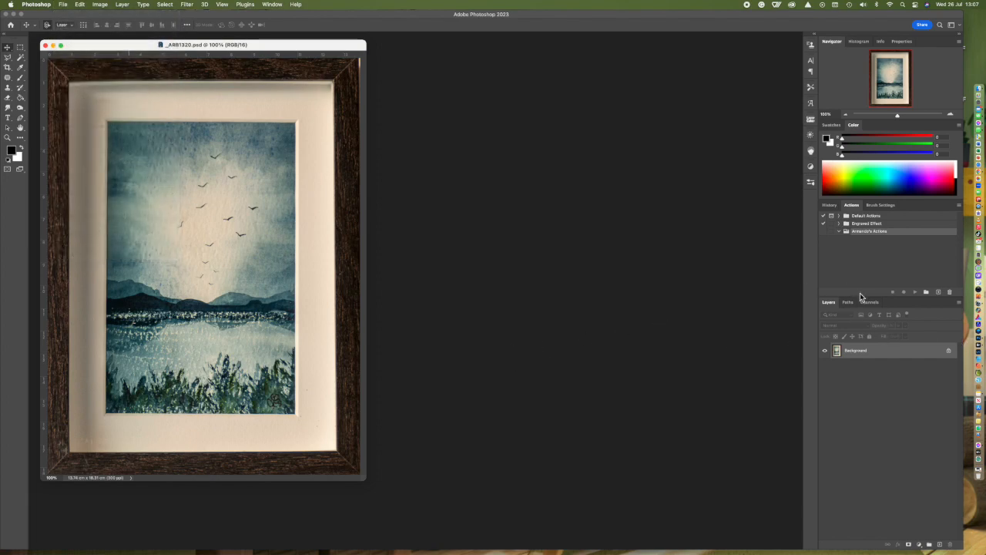
# - Create an action named "Reduced for web" in the new personal action set and start recording it
pyautogui.click(938, 293)
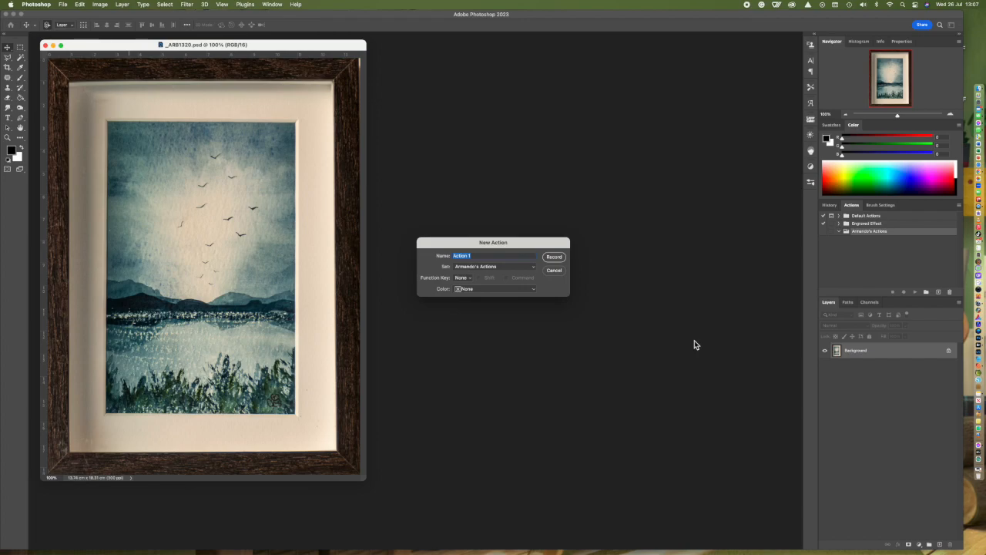
pyautogui.press('BackSpace')
pyautogui.write('B')
pyautogui.write('eb')
pyautogui.click(555, 257)
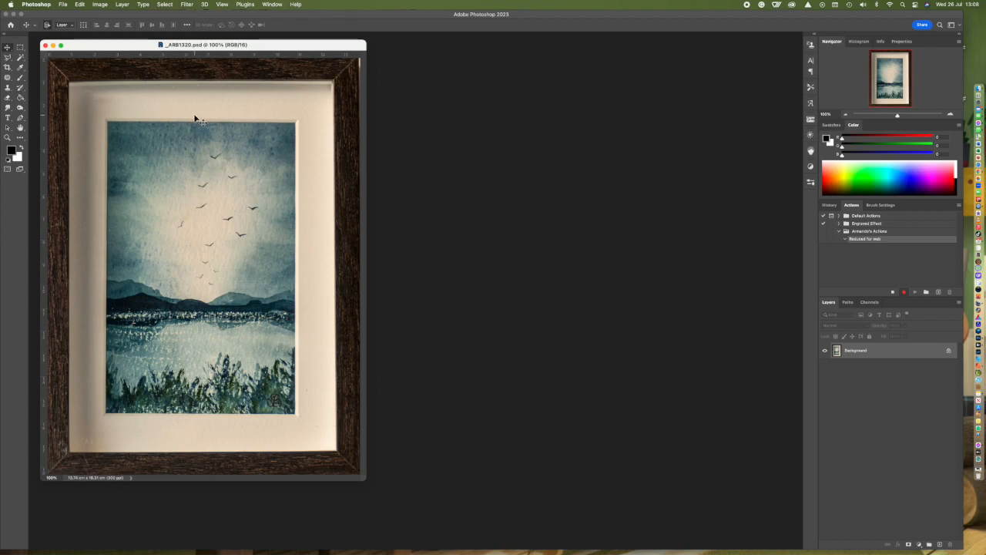
# - Reduce the framed painting's image resolution to 72 pixels/inch with Image Size
pyautogui.click(102, 6)
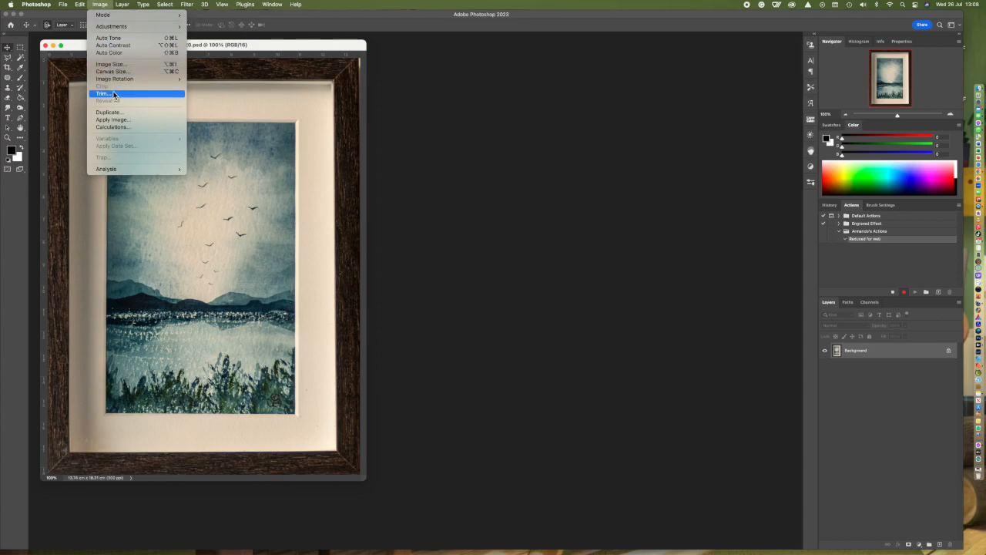
pyautogui.click(117, 65)
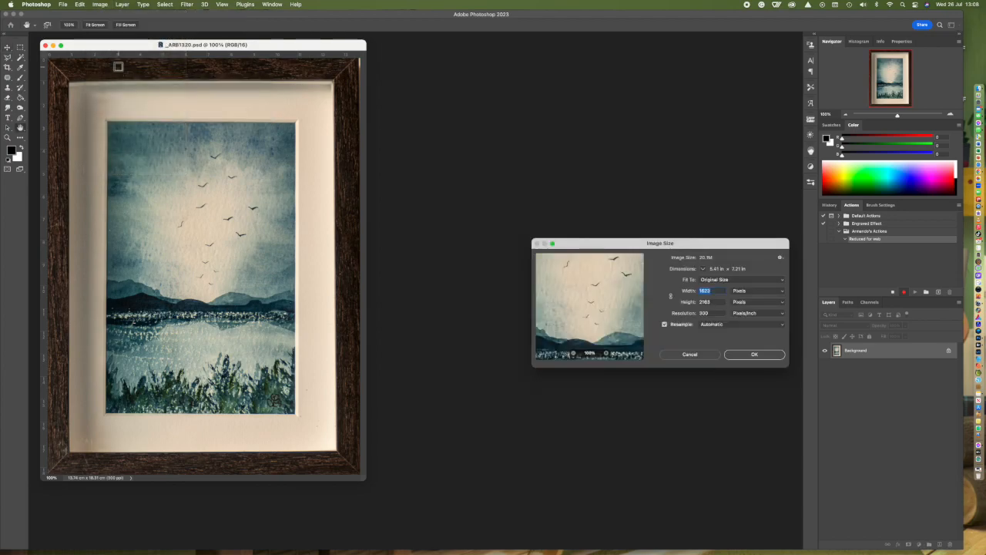
pyautogui.click(717, 314)
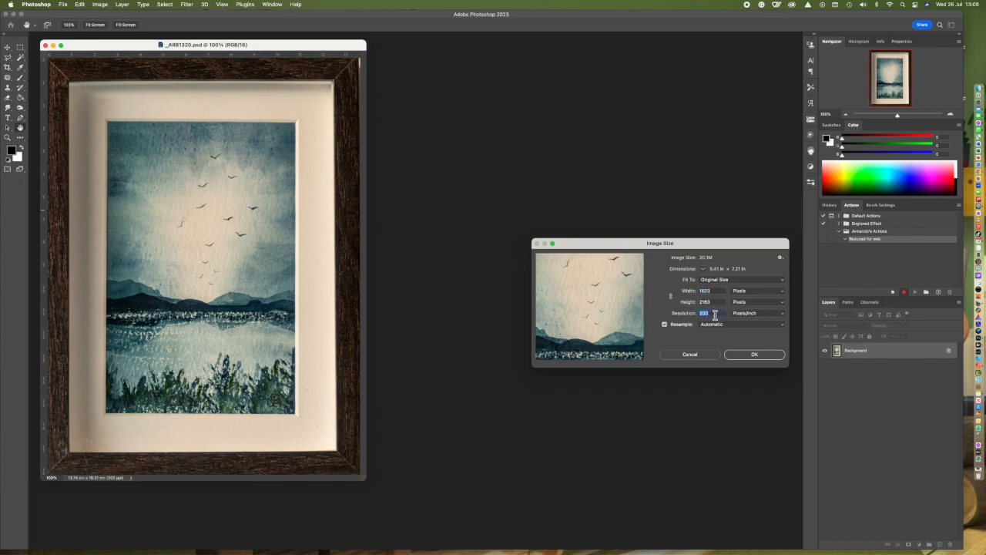
pyautogui.write('72')
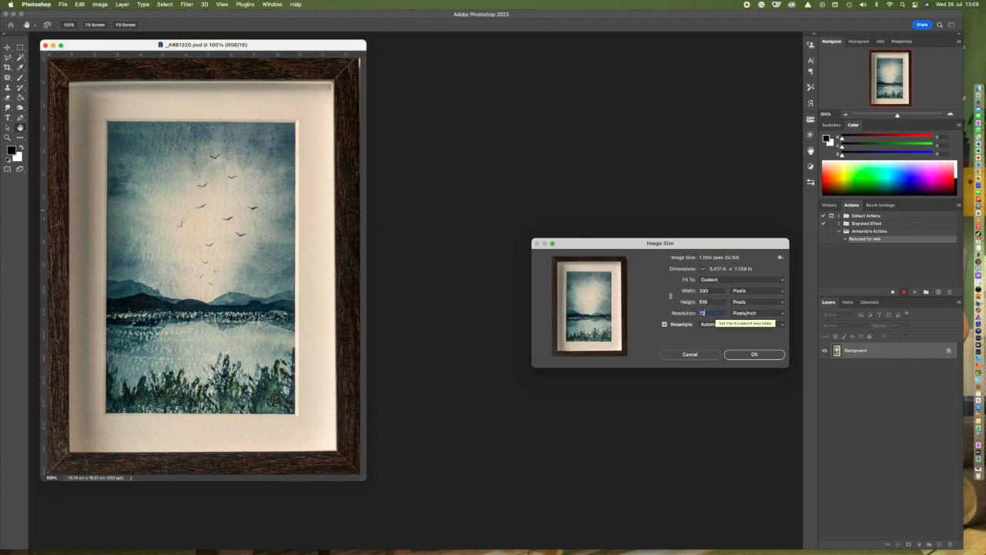
pyautogui.click(755, 354)
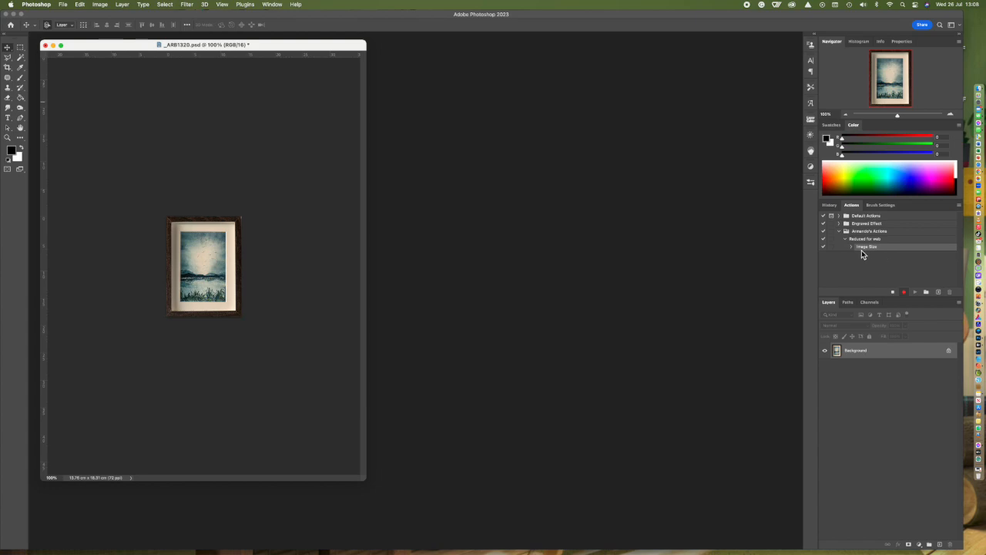
# - Save the reduced image as _ARB1320.png in the desktop's Web Files PNG folder, using PNG format with medium file size
pyautogui.click(66, 9)
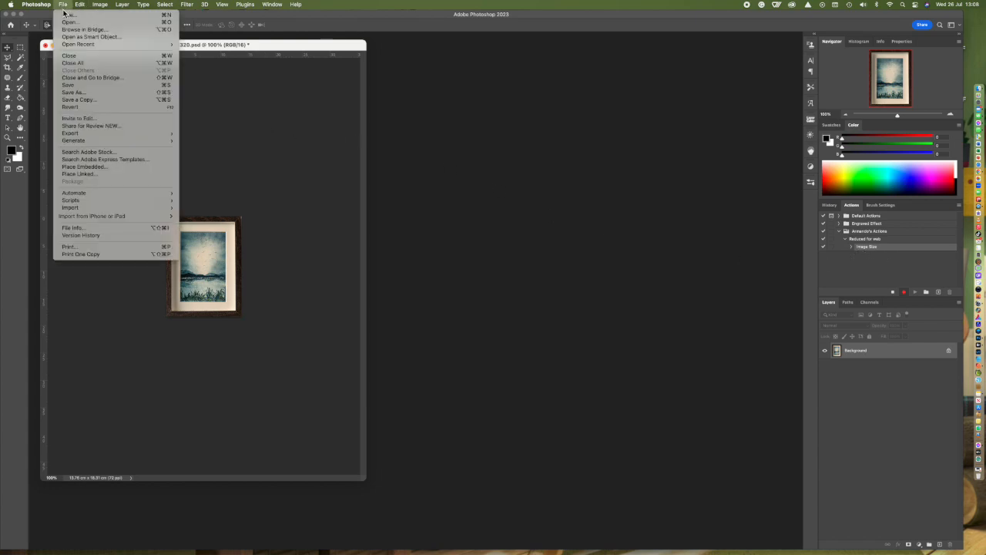
pyautogui.click(88, 97)
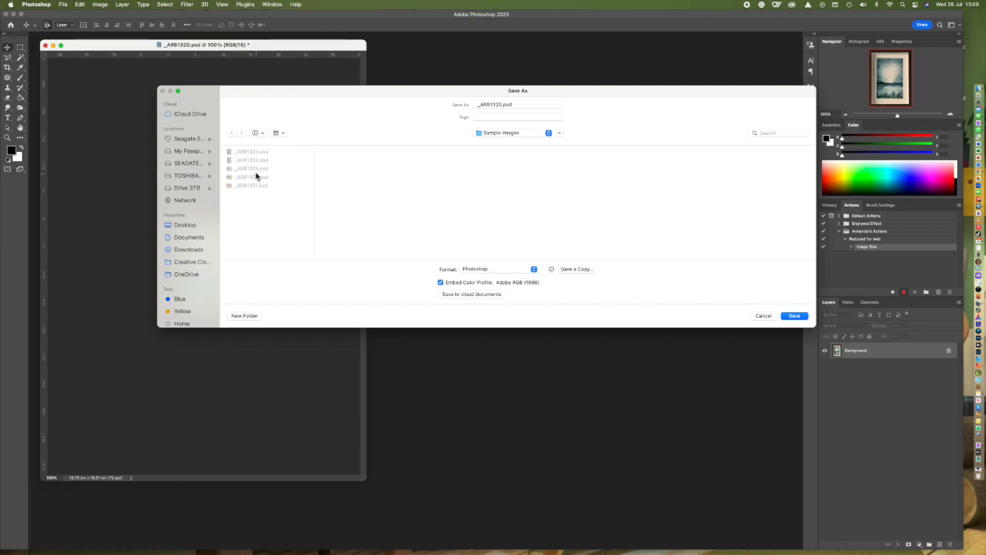
pyautogui.click(183, 224)
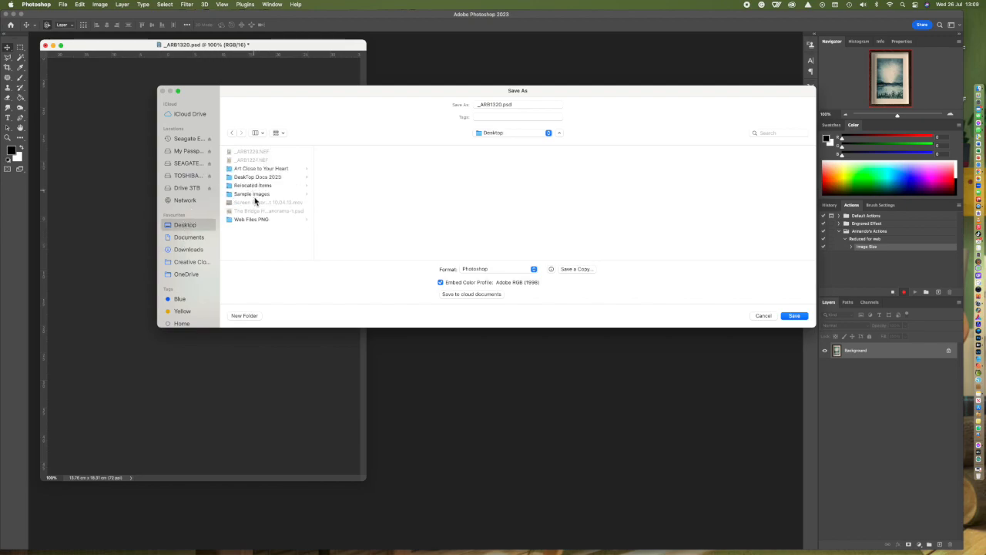
pyautogui.click(255, 222)
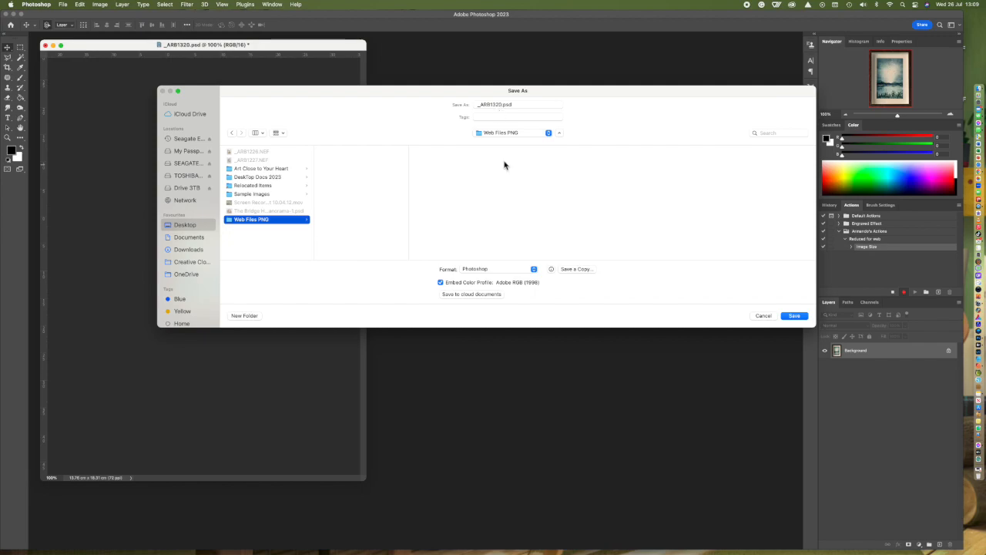
pyautogui.click(493, 271)
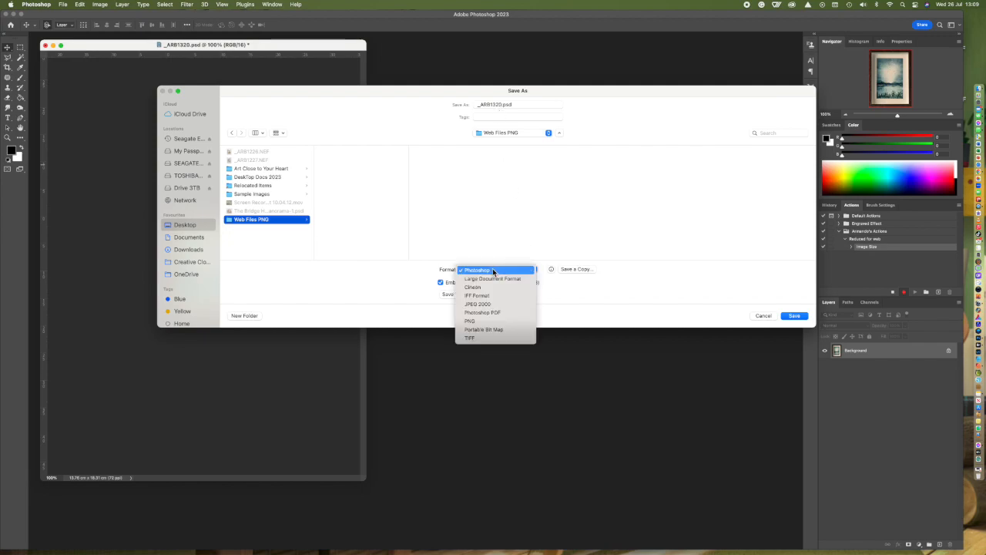
pyautogui.click(476, 323)
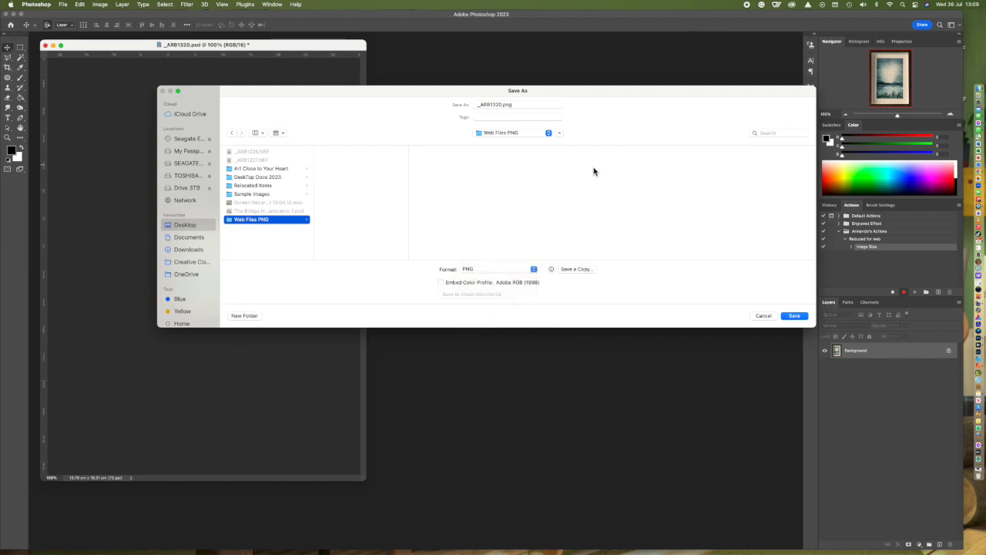
pyautogui.click(797, 317)
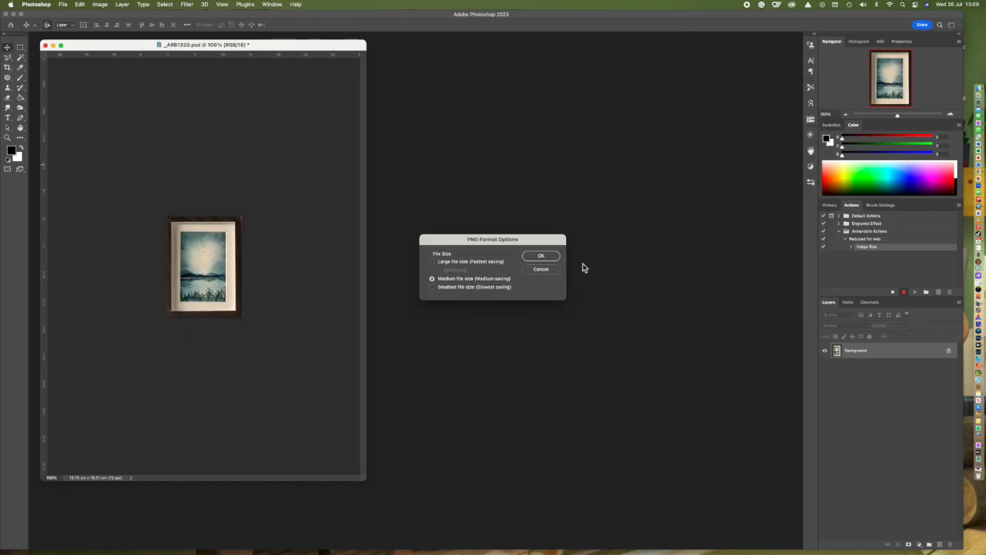
pyautogui.click(547, 256)
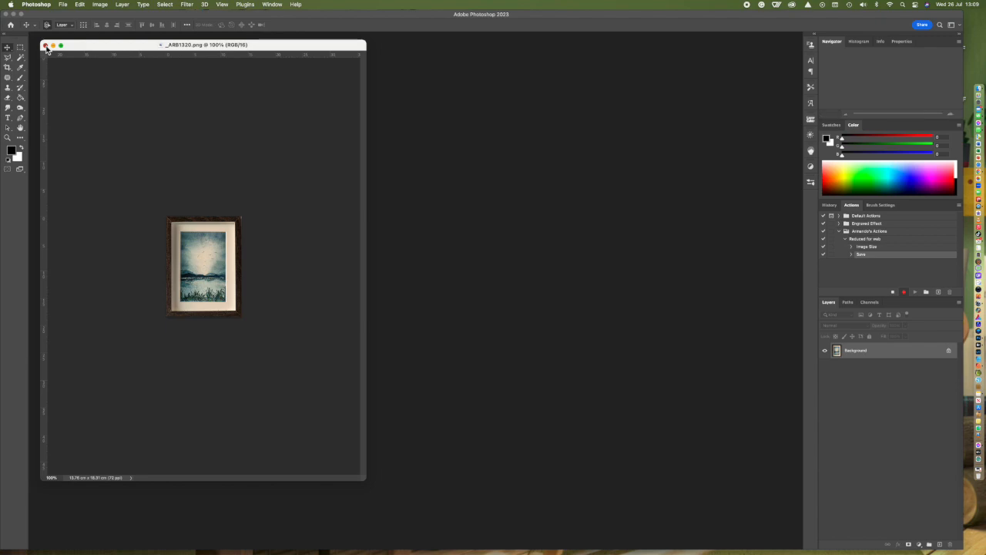
# - Close the saved _ARB1320.png document as the final action step and stop recording the action
pyautogui.click(46, 47)
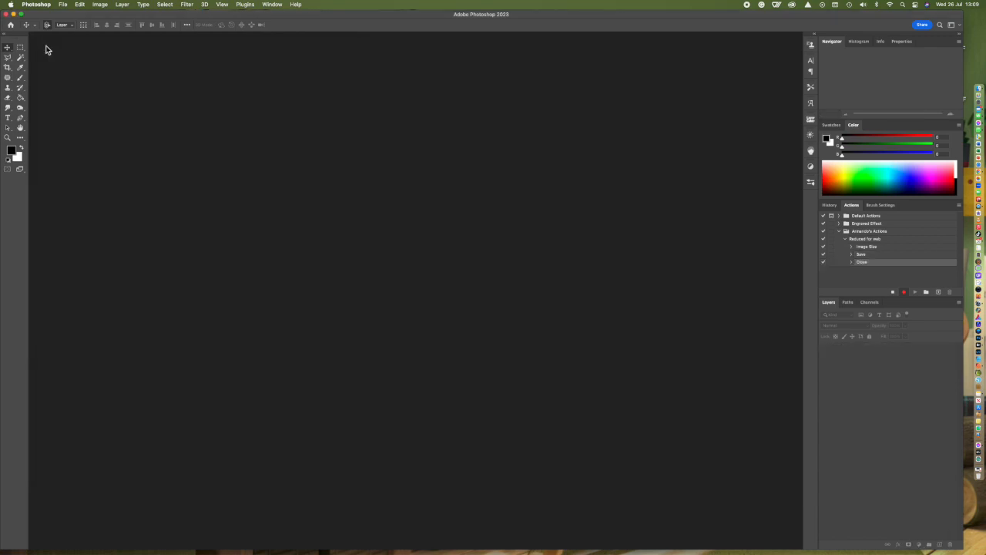
pyautogui.click(893, 293)
# - Switch to Finder, open the desktop's Web Files PNG folder, widen its window and show the contents as icons
pyautogui.click(13, 14)
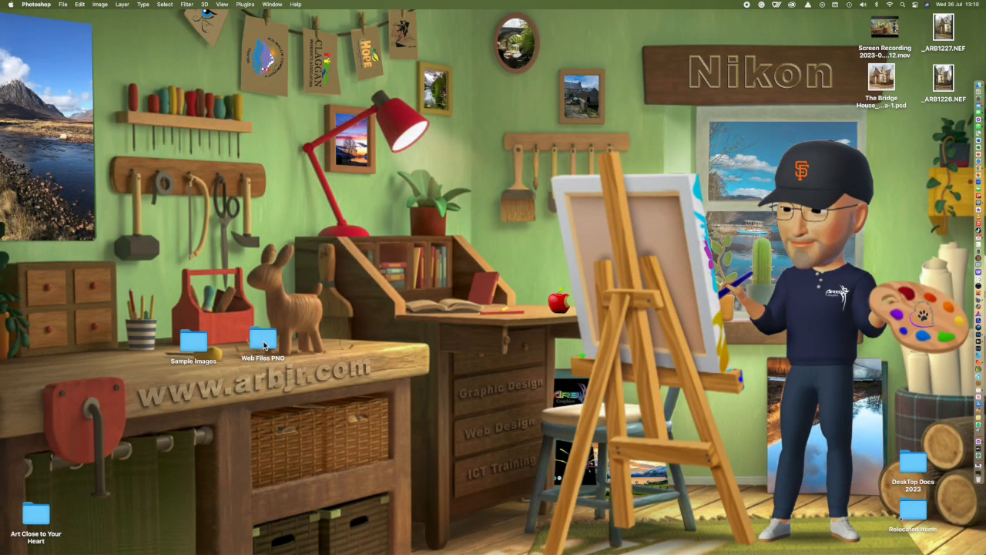
pyautogui.doubleClick(263, 345)
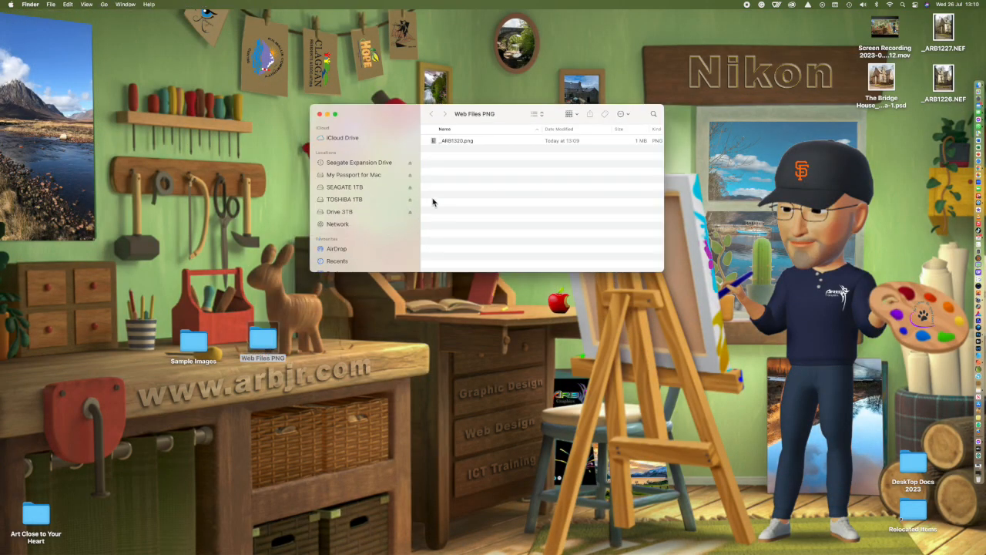
pyautogui.click(460, 141)
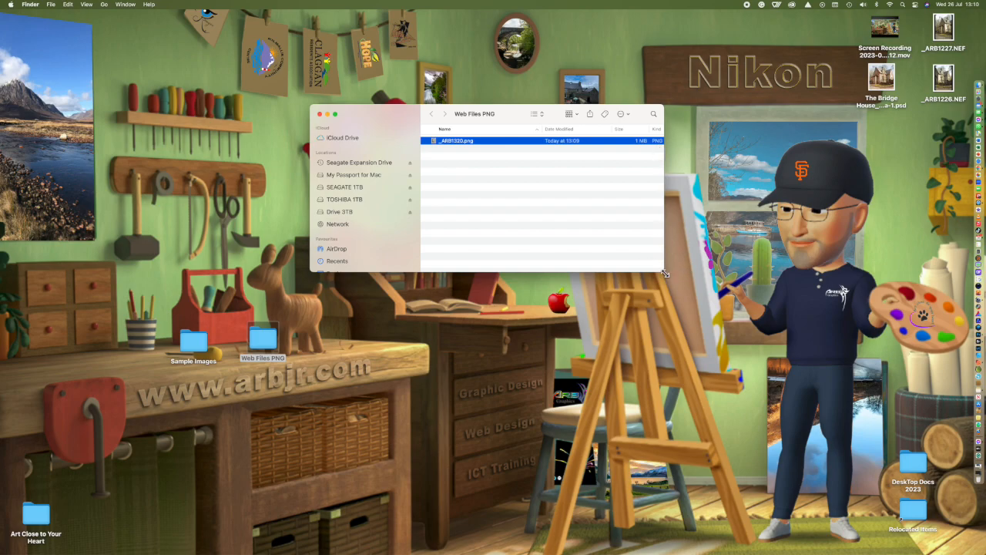
pyautogui.moveTo(665, 271); pyautogui.dragTo(684, 271)
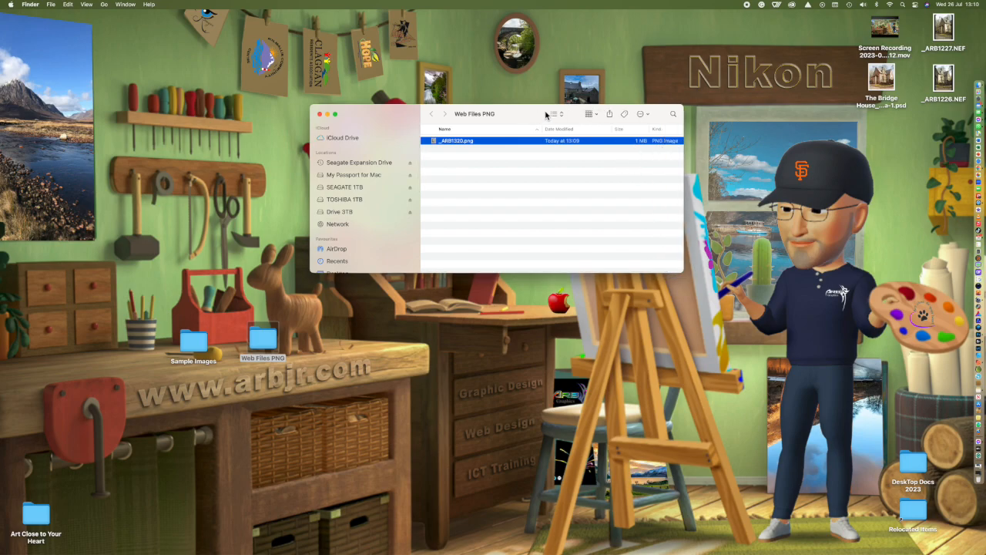
pyautogui.click(593, 115)
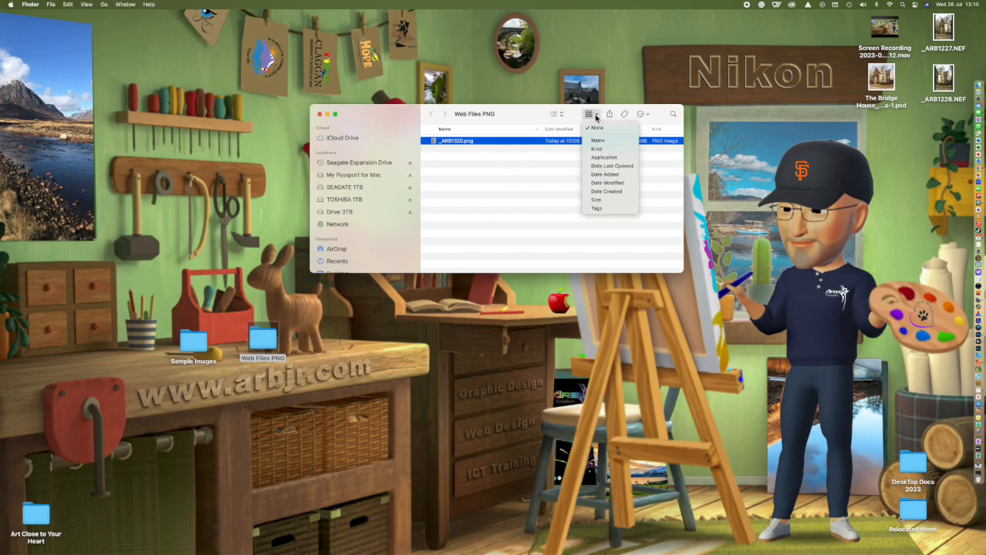
pyautogui.click(553, 115)
pyautogui.click(558, 115)
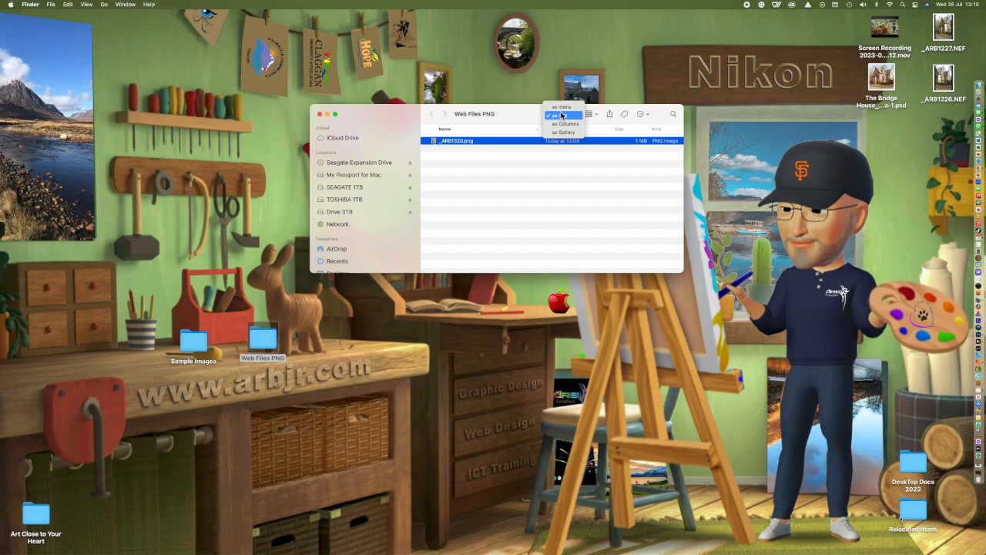
pyautogui.click(556, 112)
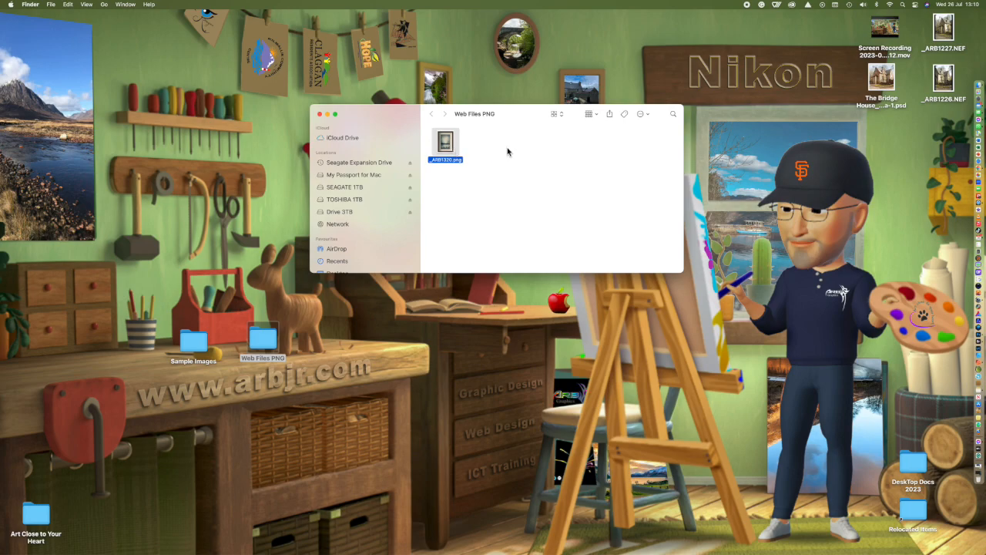
# - Move _ARB1320.png from the Web Files PNG folder to the Bin and close the folder window
pyautogui.rightClick(447, 142)
pyautogui.moveTo(487, 156)
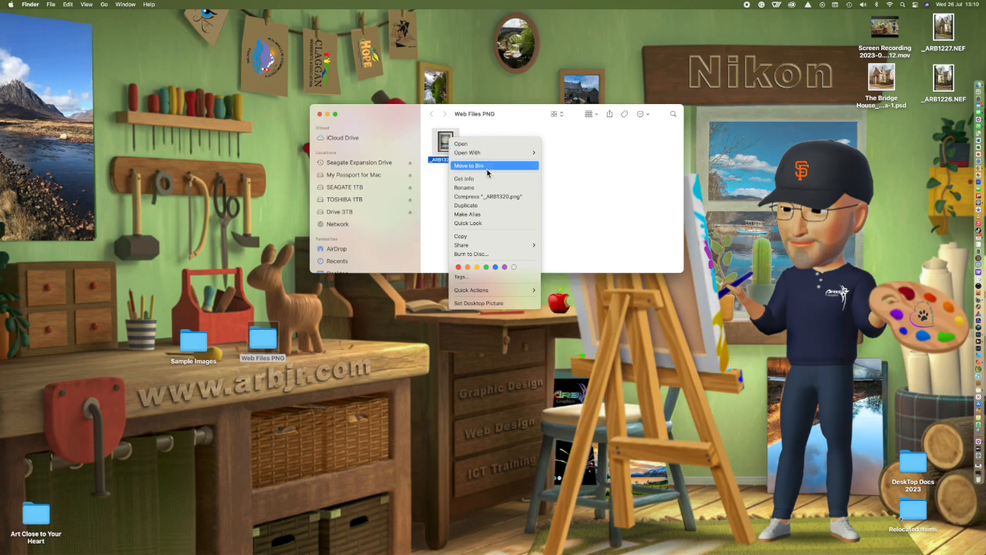
pyautogui.click(485, 178)
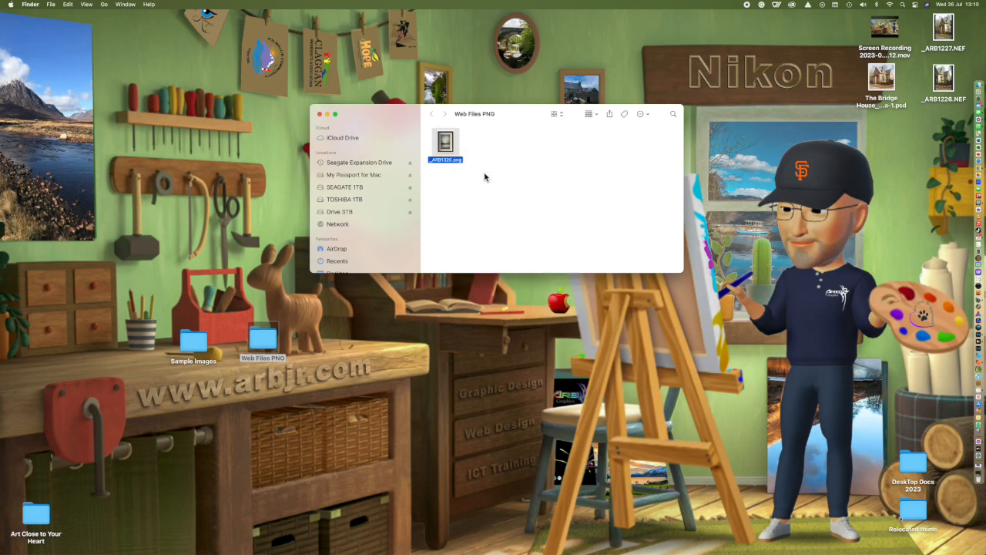
pyautogui.click(320, 115)
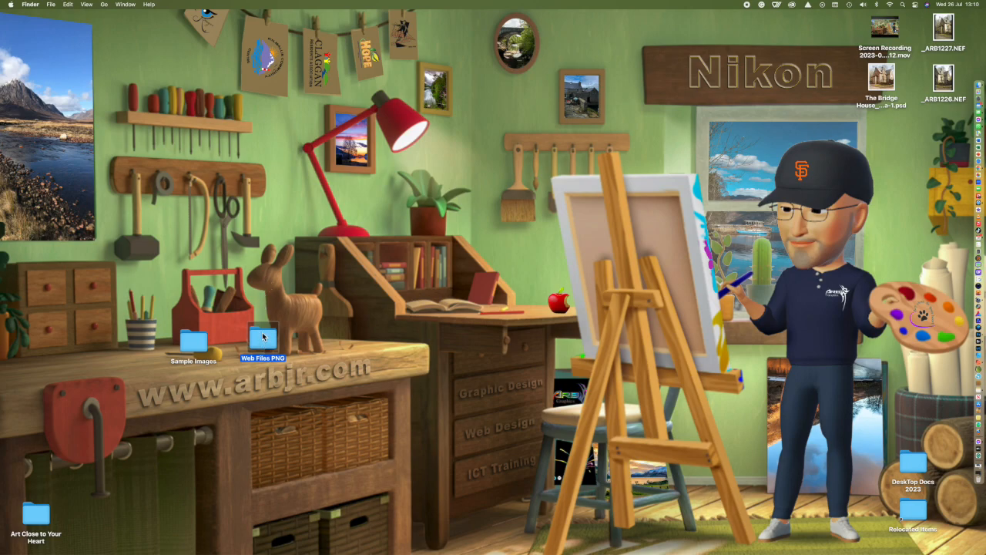
# - Switch back to Photoshop and open _ARB1320.psd from the desktop's Sample Images folder
pyautogui.click(363, 278)
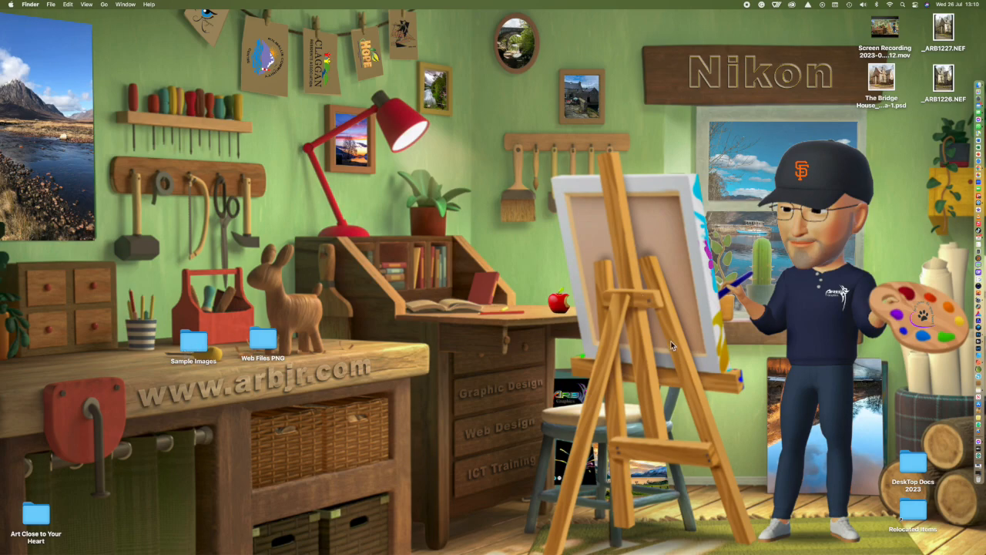
pyautogui.moveTo(975, 379)
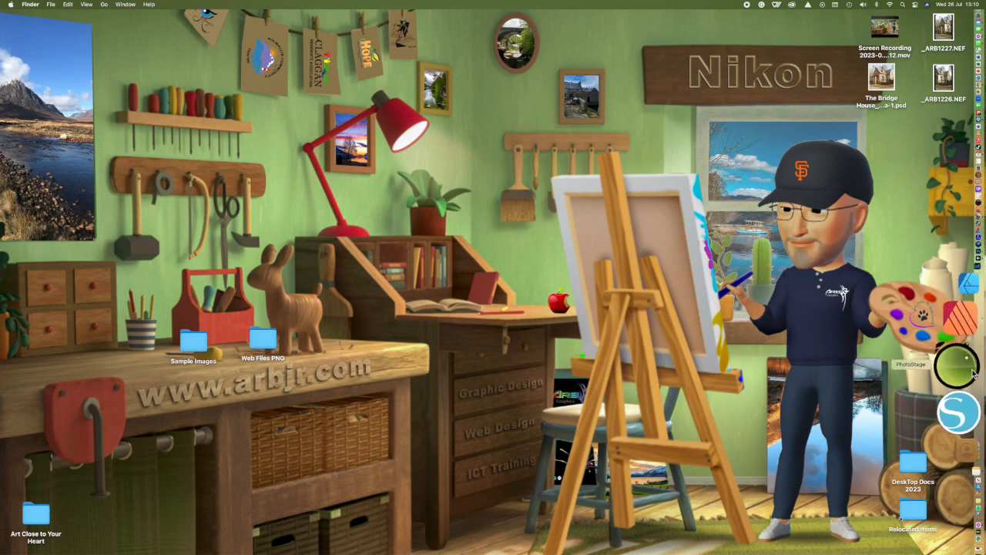
pyautogui.click(975, 339)
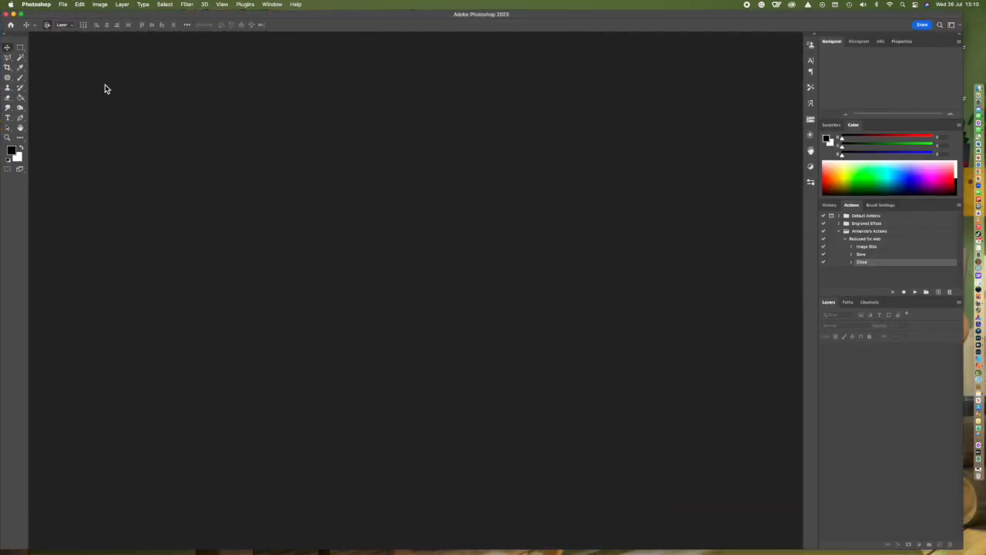
pyautogui.press('super+o')
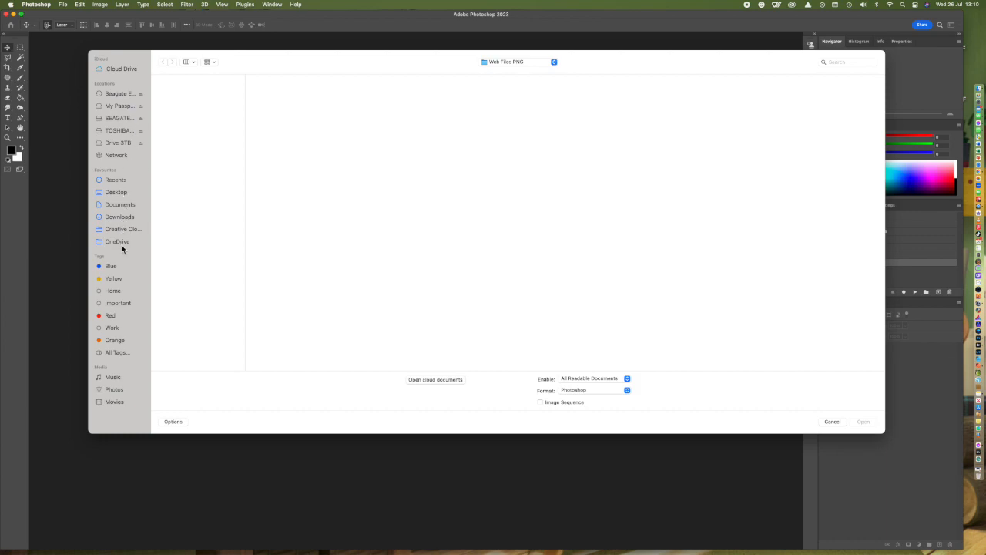
pyautogui.click(117, 194)
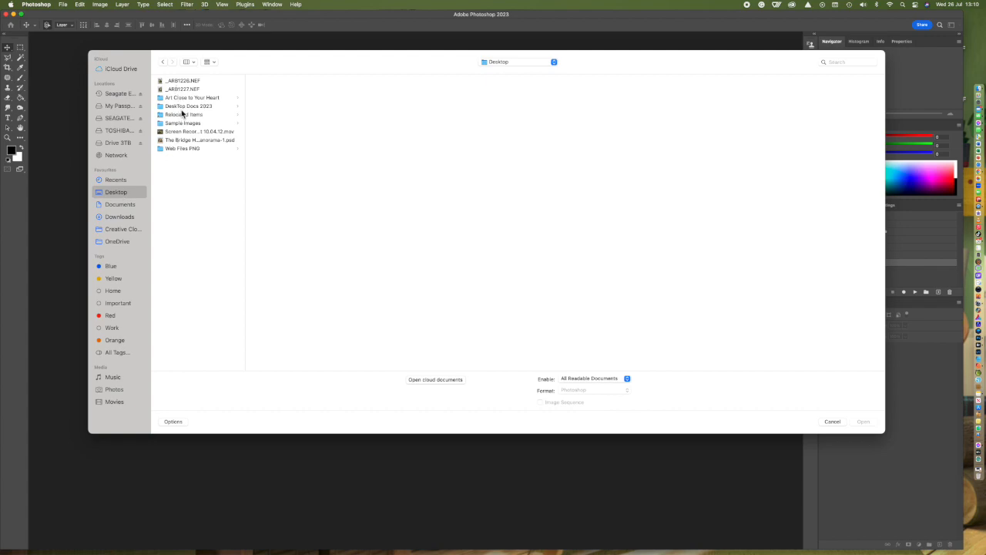
pyautogui.click(185, 125)
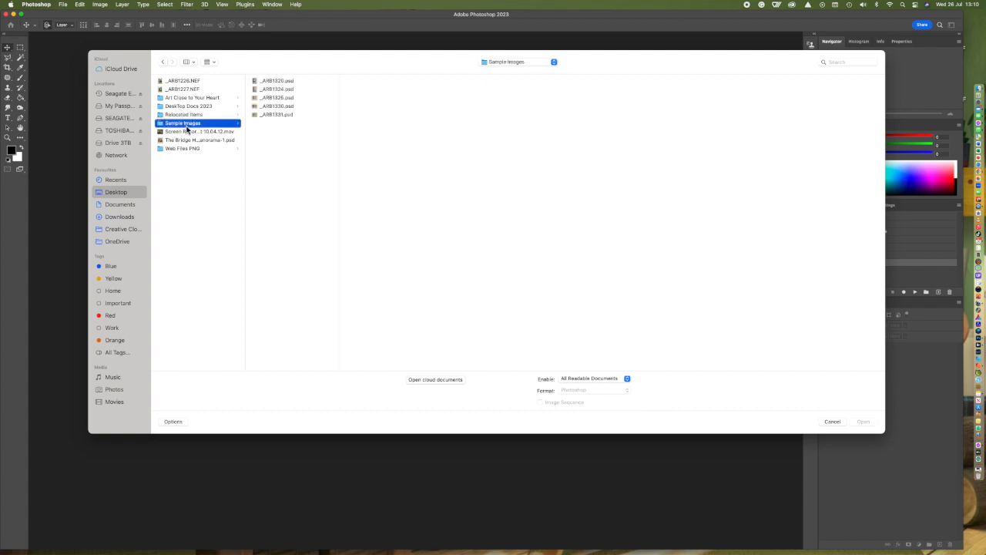
pyautogui.click(289, 81)
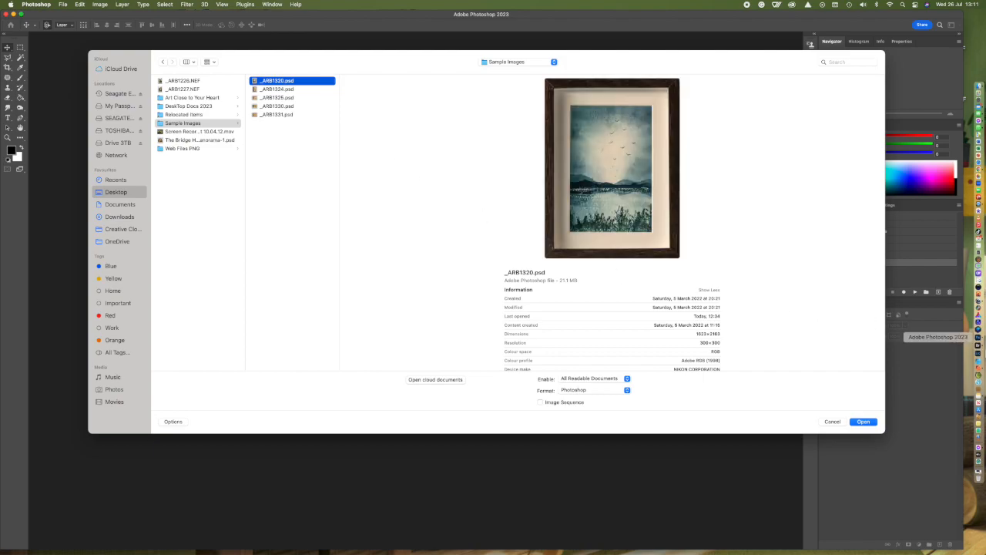
pyautogui.click(866, 423)
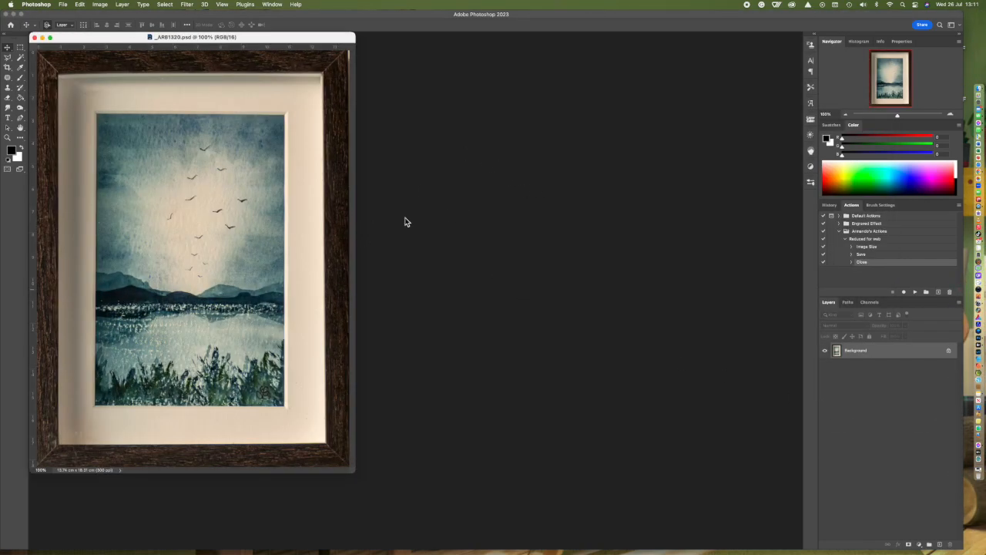
# - Start creating a droplet and set it to be saved on the Desktop as "PSD - PNG Files.app"
pyautogui.click(64, 5)
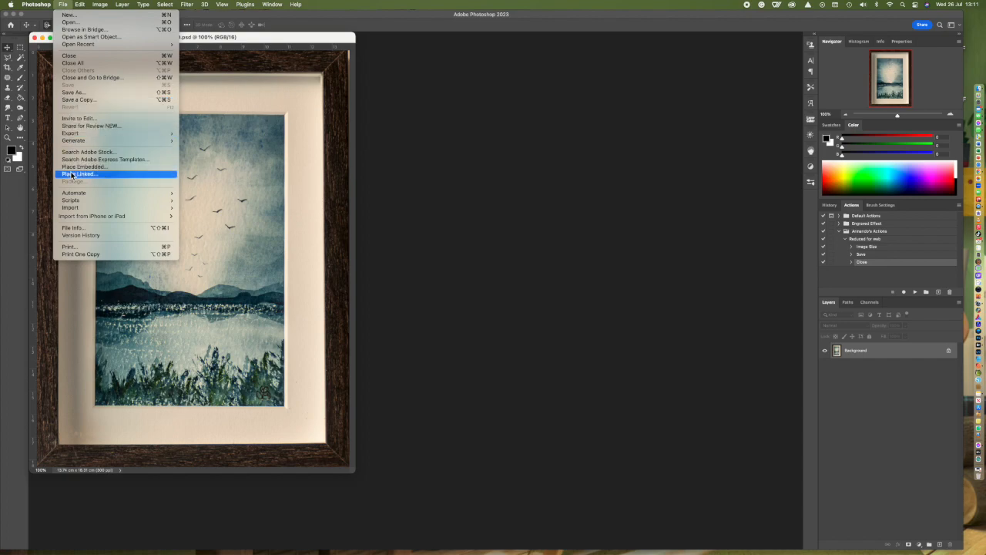
pyautogui.moveTo(78, 196)
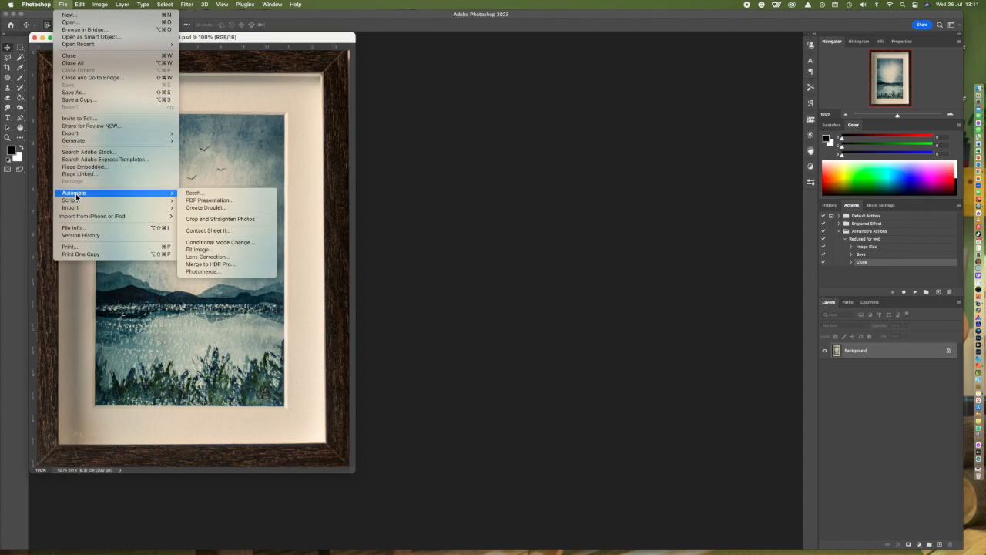
pyautogui.click(214, 211)
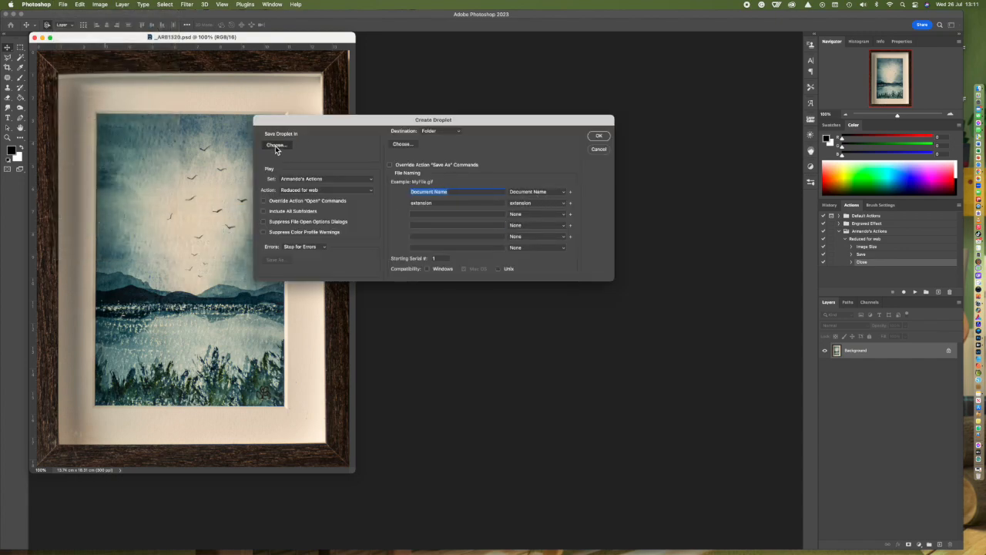
pyautogui.click(275, 145)
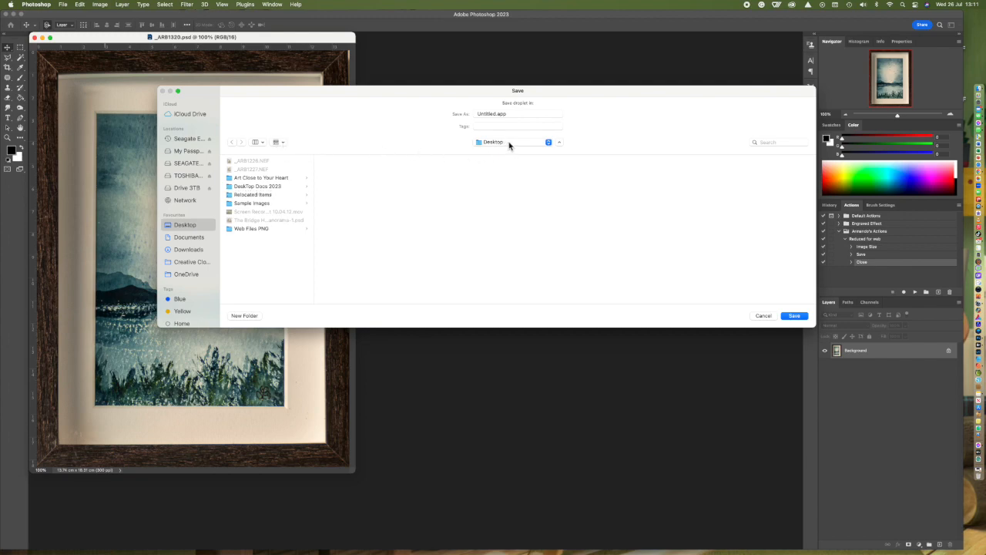
pyautogui.doubleClick(489, 113)
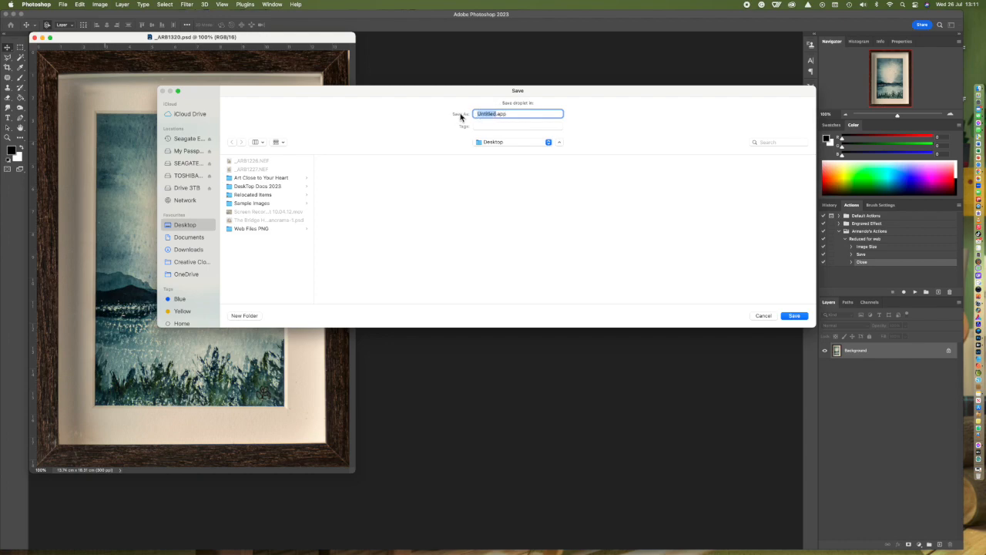
pyautogui.write('PSD - PNG F')
pyautogui.click(794, 316)
pyautogui.click(795, 316)
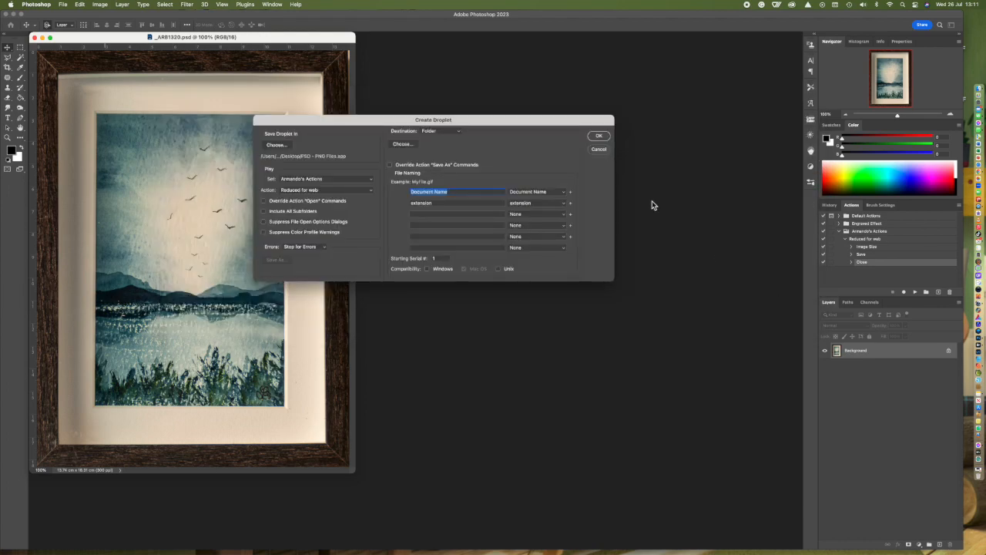
# - Keep Folder as the droplet's destination type and choose the desktop's Web Files PNG folder
pyautogui.click(442, 133)
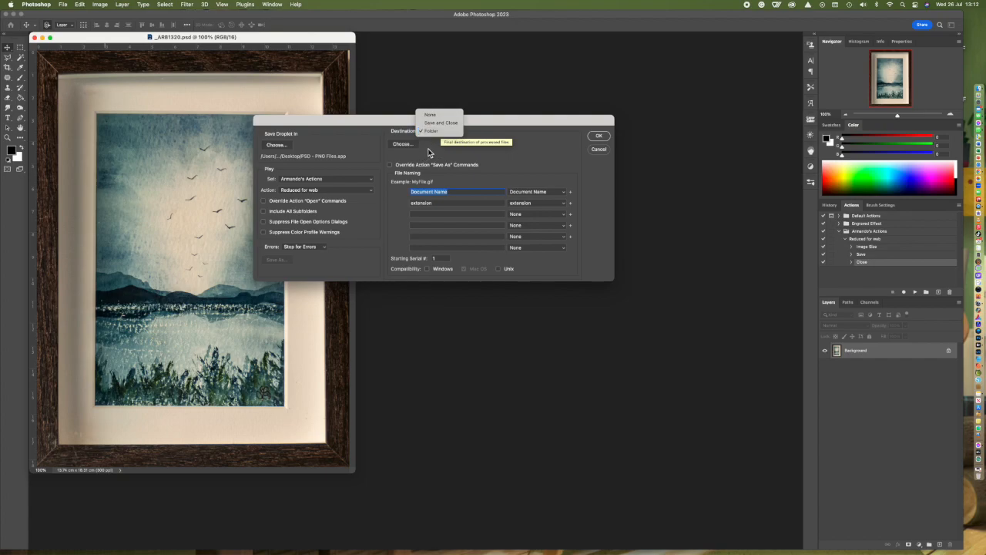
pyautogui.click(423, 148)
pyautogui.click(403, 145)
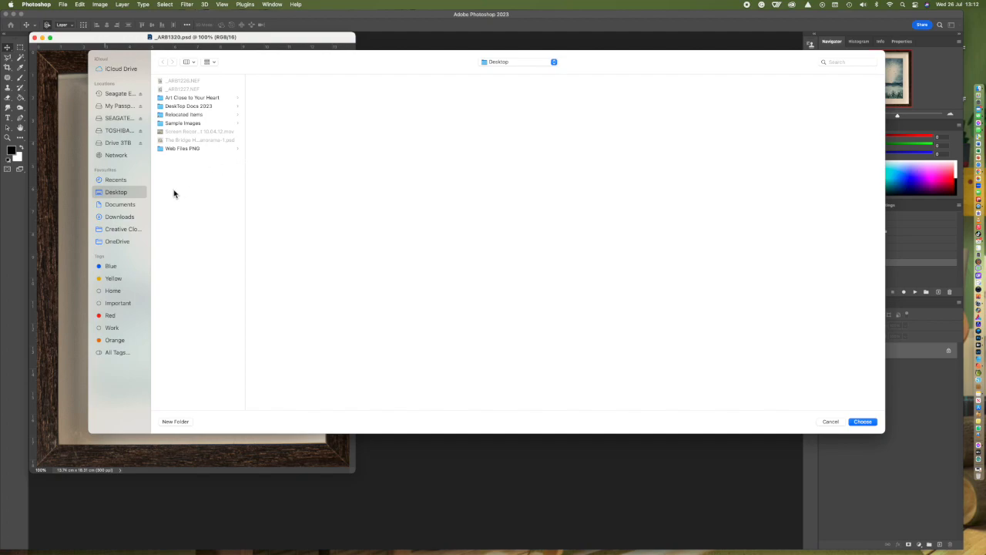
pyautogui.click(180, 148)
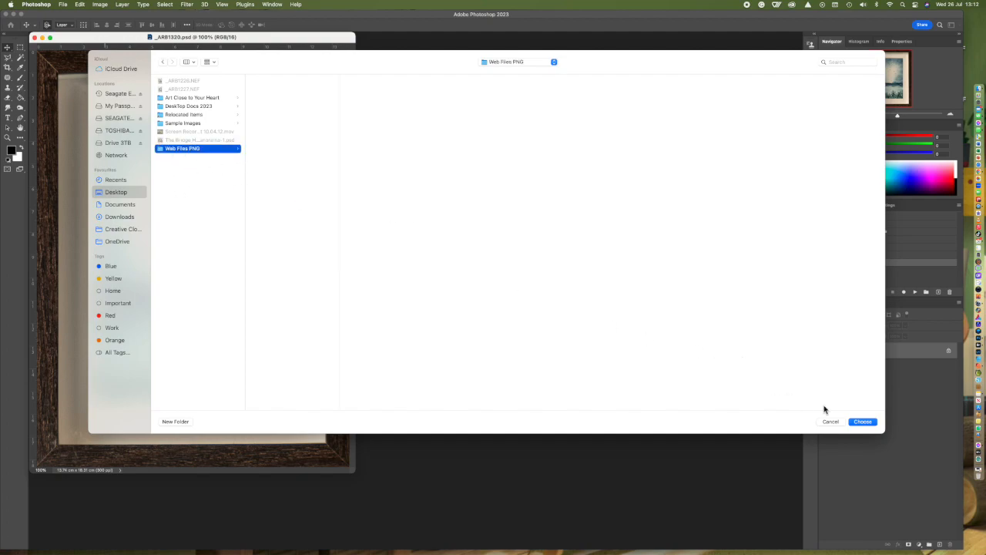
pyautogui.click(862, 422)
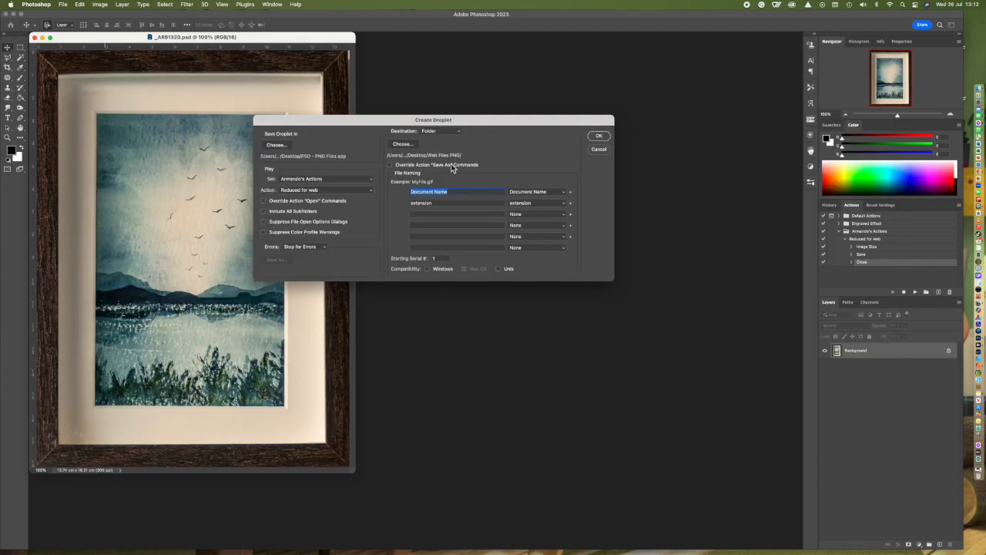
# - Enable overriding the action's "Save As" commands, accept the notice and create the droplet
pyautogui.click(390, 165)
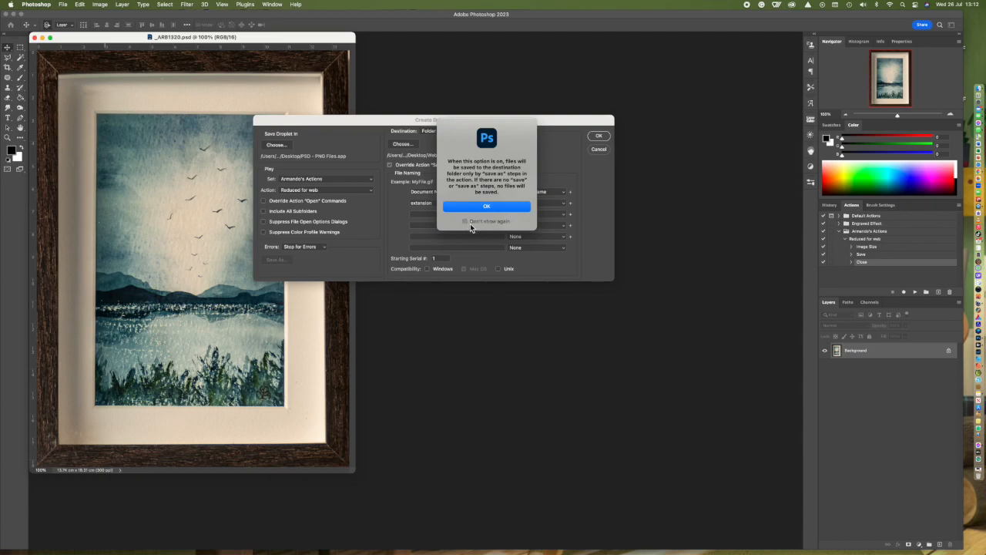
pyautogui.click(498, 207)
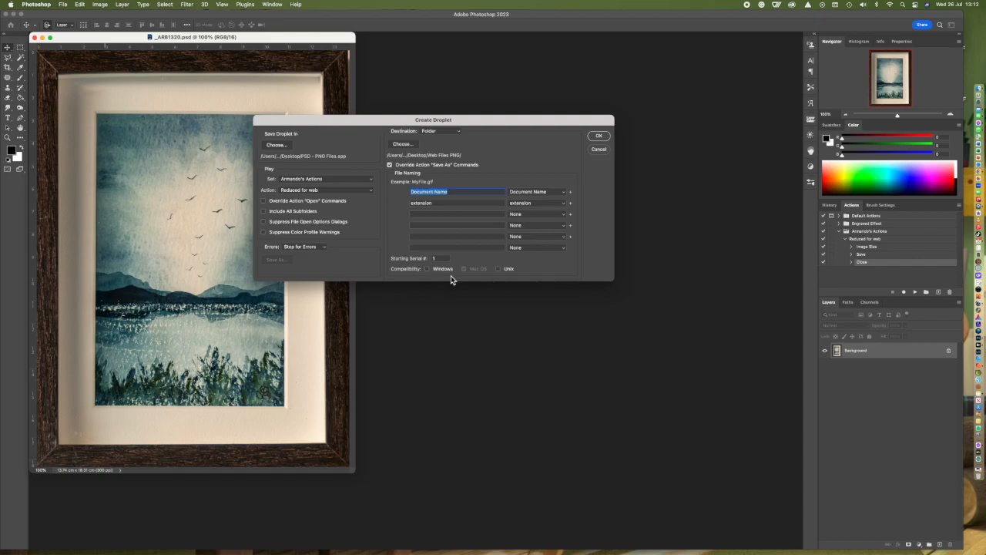
pyautogui.click(459, 195)
pyautogui.press('Tab')
pyautogui.click(600, 138)
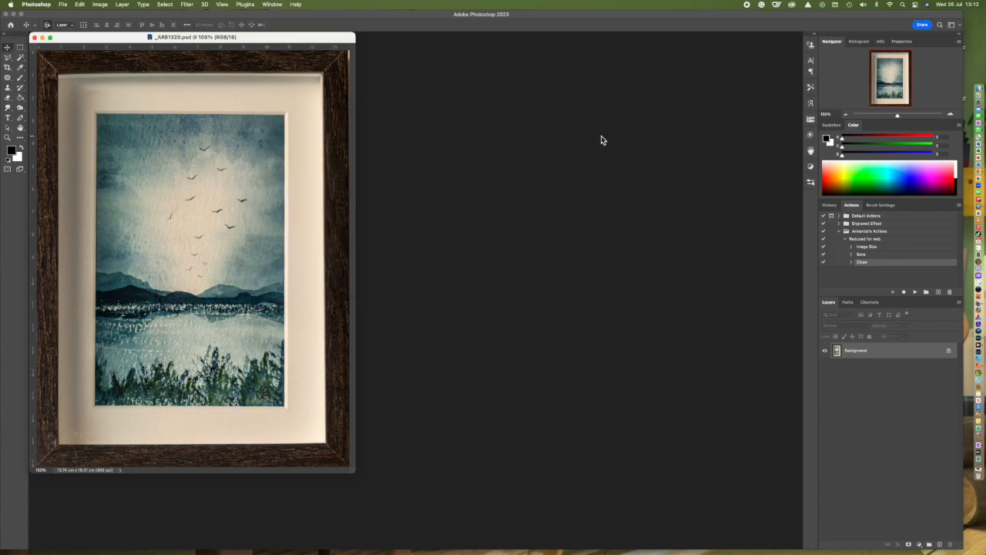
# - Minimise the painting document and Photoshop, and place the PSD - PNG Files droplet near the middle of the desktop
pyautogui.click(41, 38)
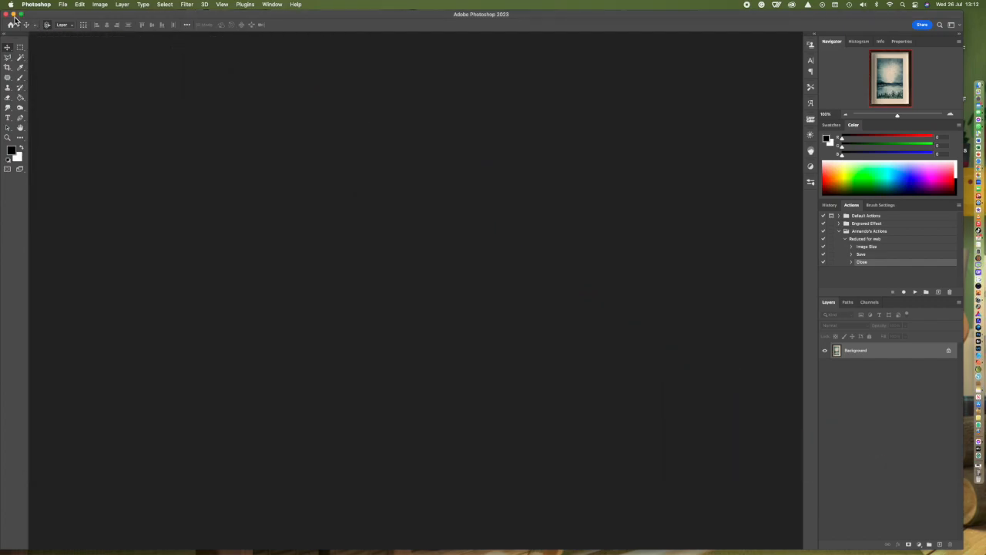
pyautogui.click(11, 14)
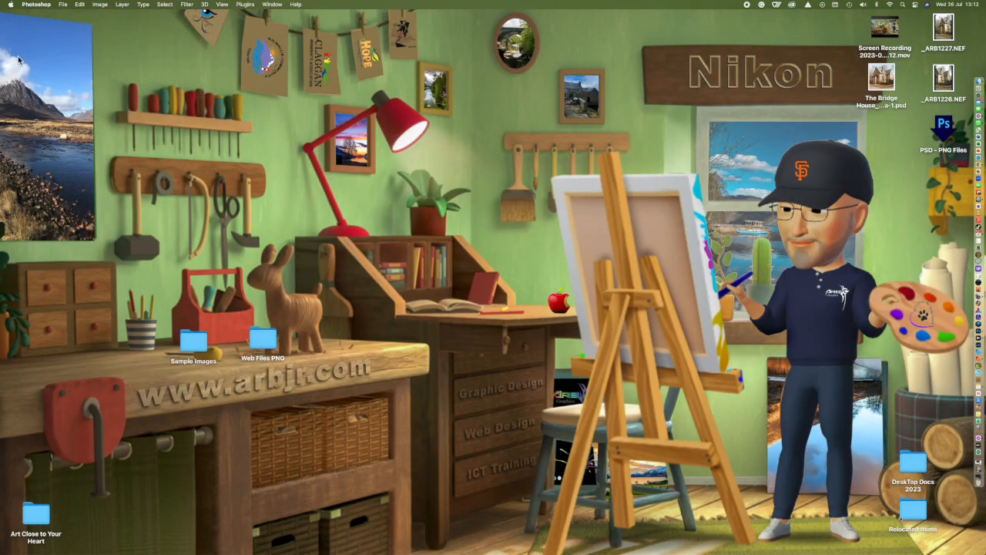
pyautogui.moveTo(944, 131); pyautogui.dragTo(566, 223)
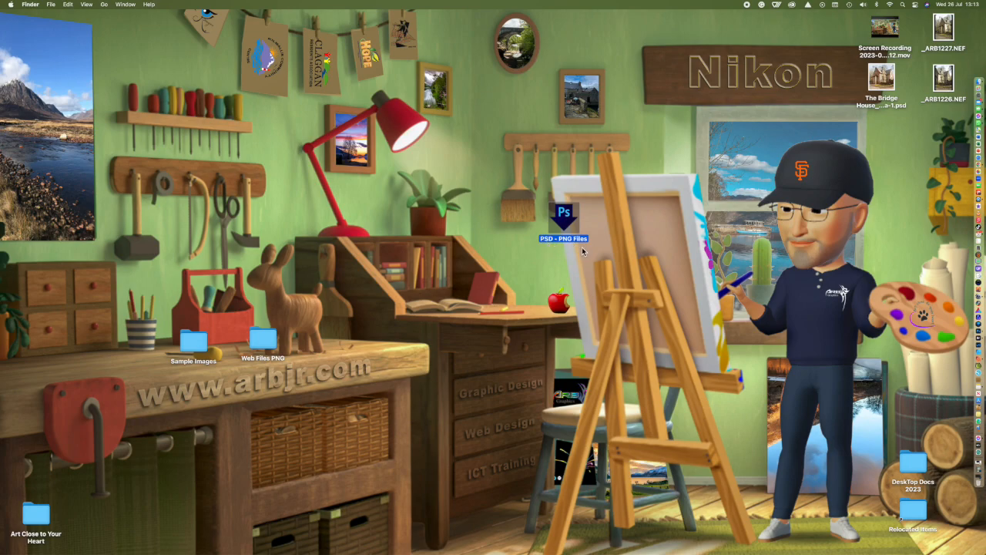
# - Move the PSD - PNG Files droplet onto the wallpaper's small wooden drawers and check the contents of the Web Files PNG folder
pyautogui.moveTo(564, 225); pyautogui.dragTo(53, 286)
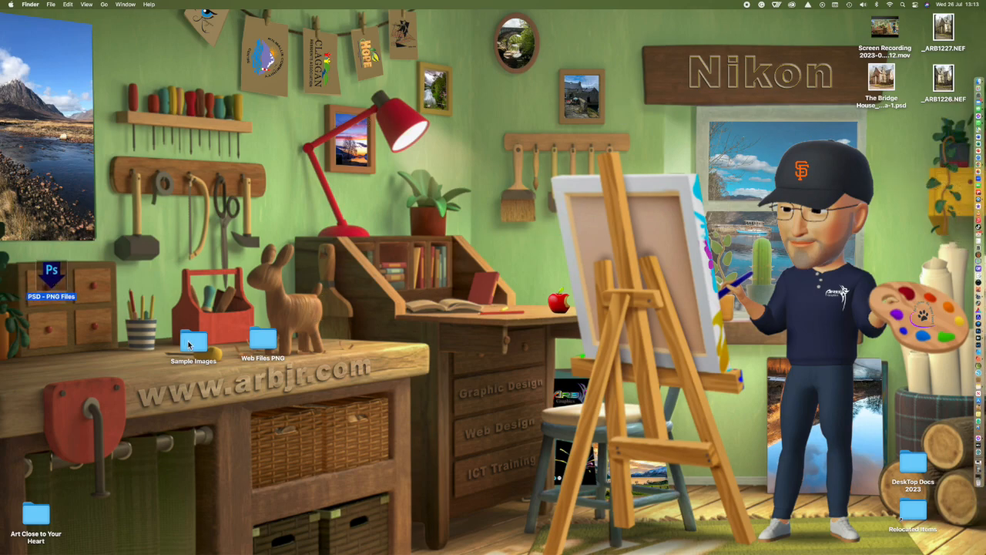
pyautogui.click(260, 335)
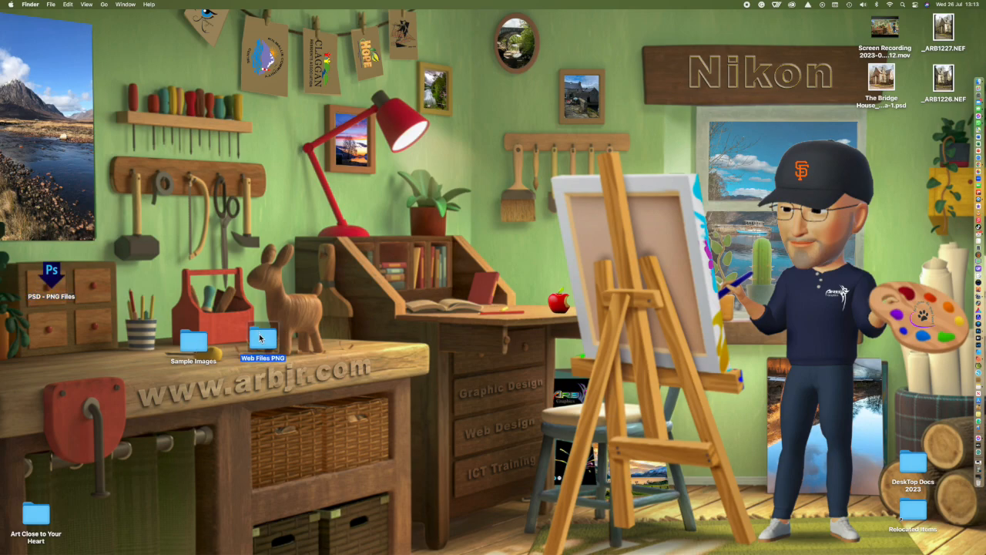
pyautogui.doubleClick(260, 337)
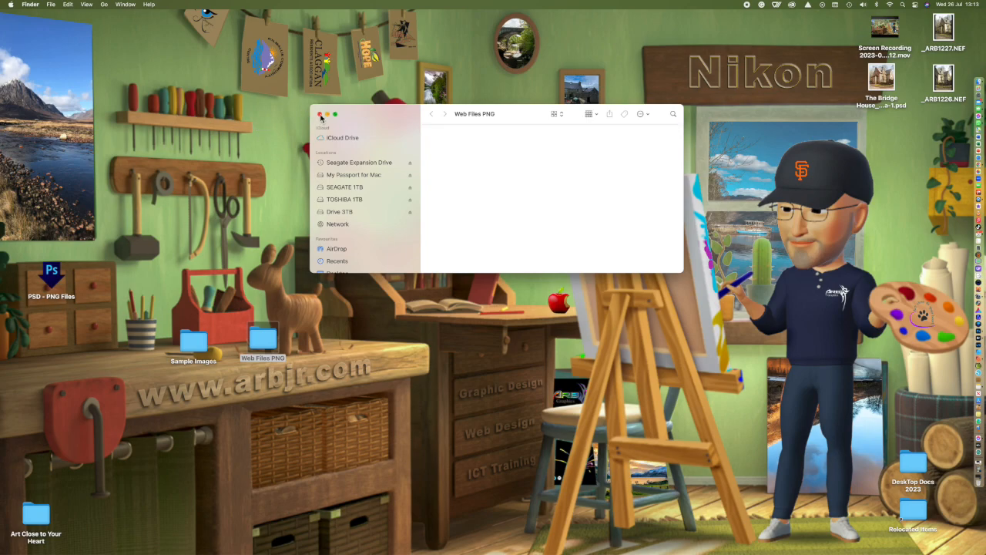
pyautogui.click(320, 115)
# - Open the desktop's Sample Images folder and show its files as a list
pyautogui.click(189, 346)
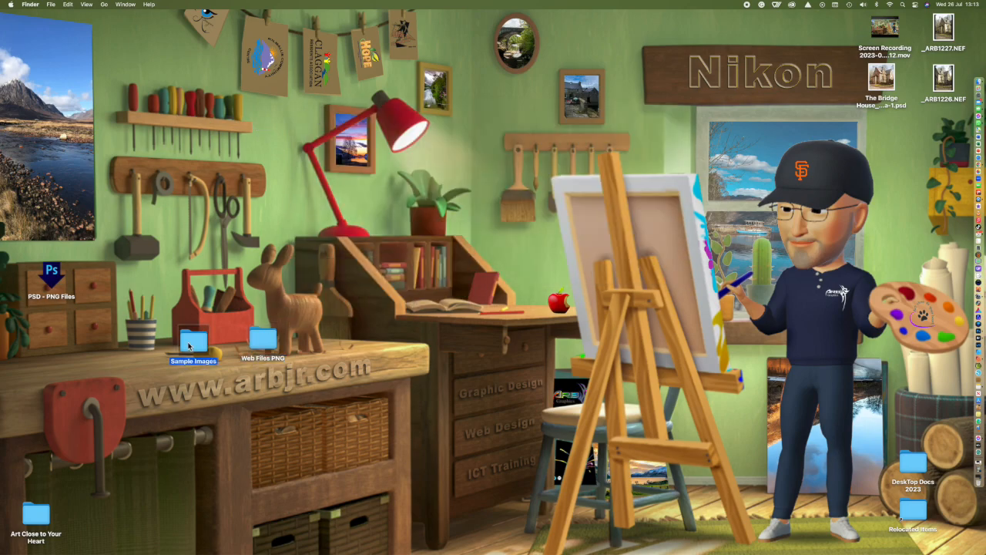
pyautogui.doubleClick(194, 344)
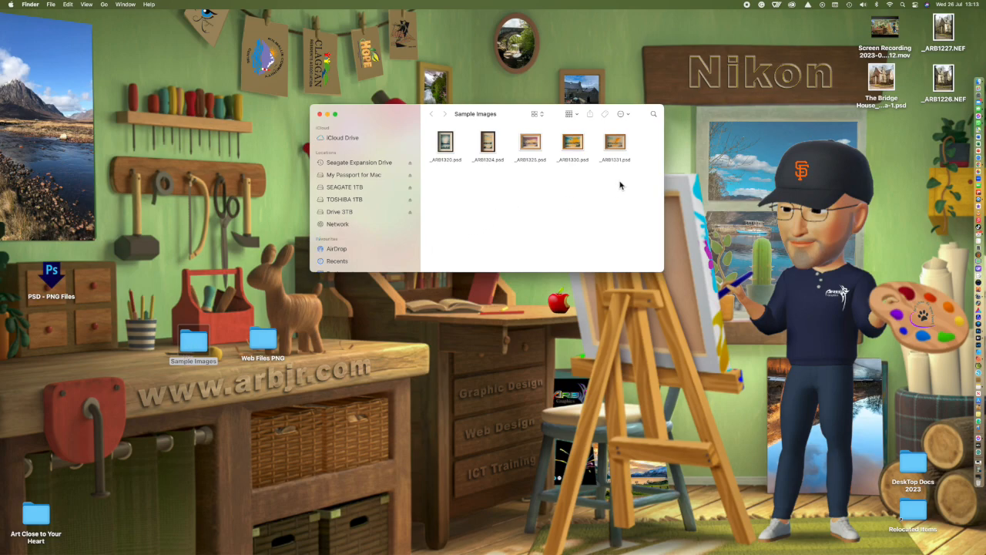
pyautogui.click(537, 114)
pyautogui.click(542, 124)
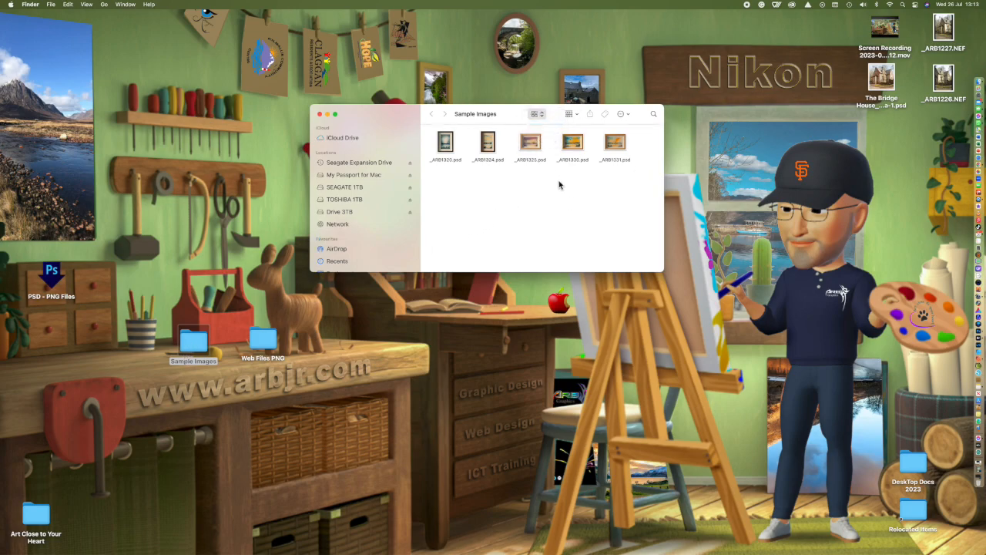
# - Process all the PSD files in Sample Images with the PSD - PNG Files droplet and close the folder window
pyautogui.press('super+a')
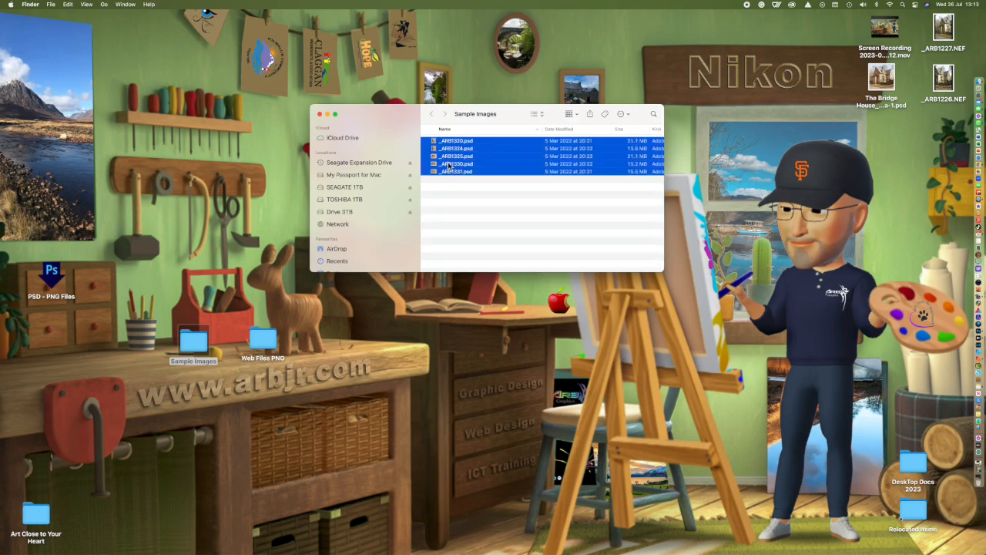
pyautogui.moveTo(457, 152); pyautogui.dragTo(50, 271)
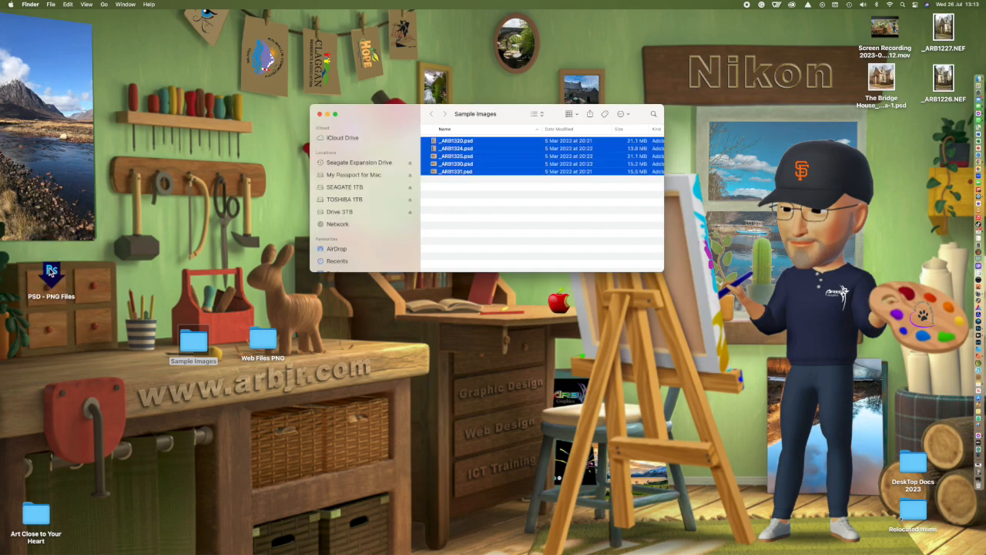
pyautogui.click(319, 114)
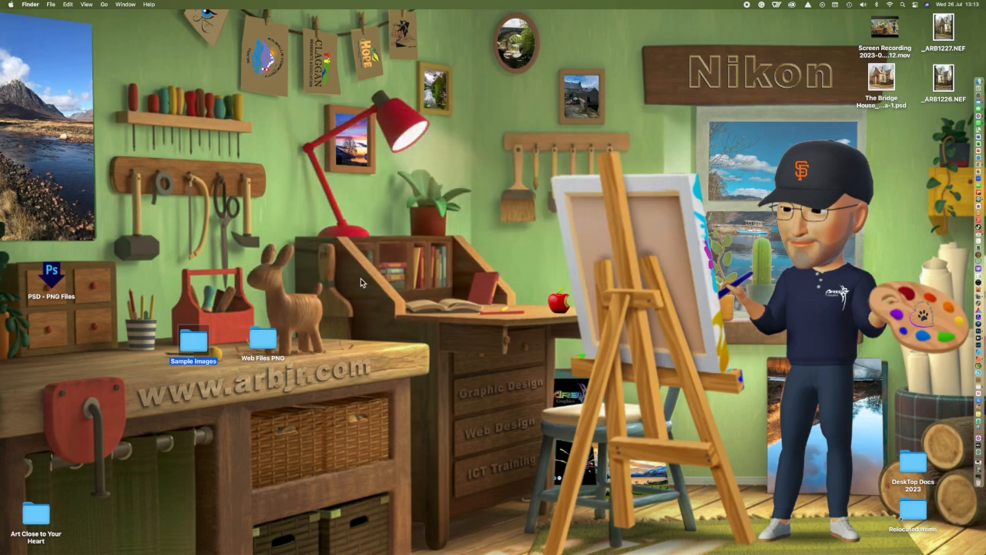
# - Check the PNG files in the Web Files PNG folder, close its window and minimise Photoshop
pyautogui.click(264, 344)
pyautogui.doubleClick(262, 343)
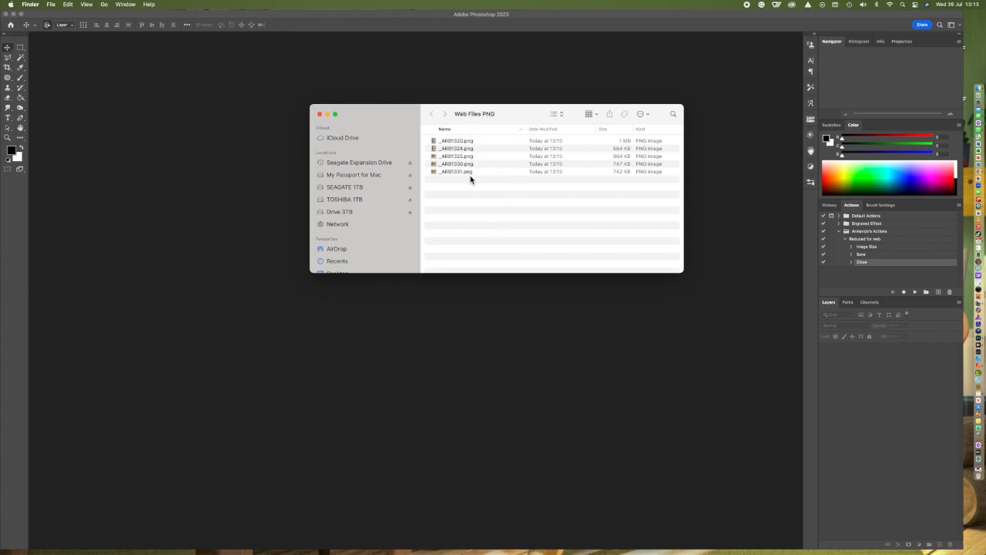
pyautogui.click(319, 115)
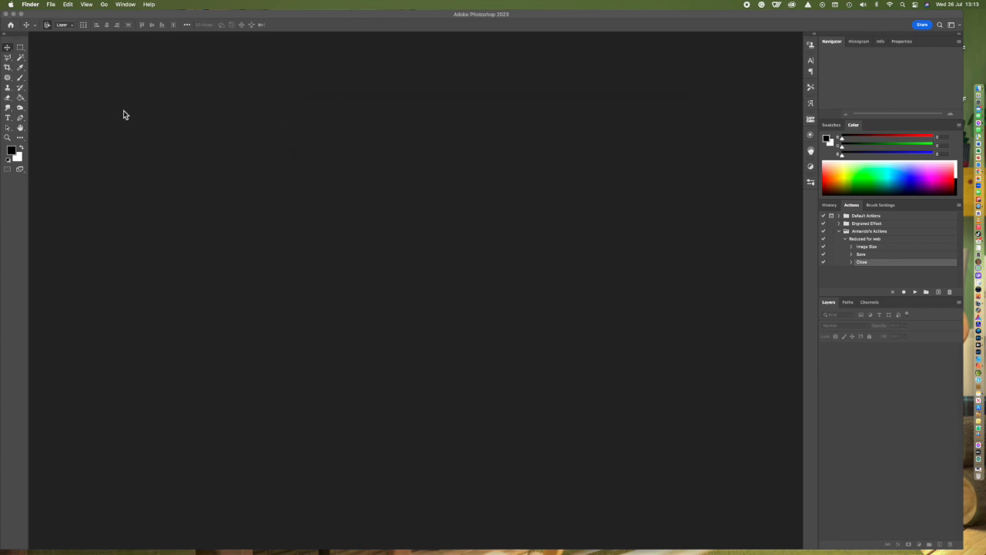
pyautogui.click(6, 15)
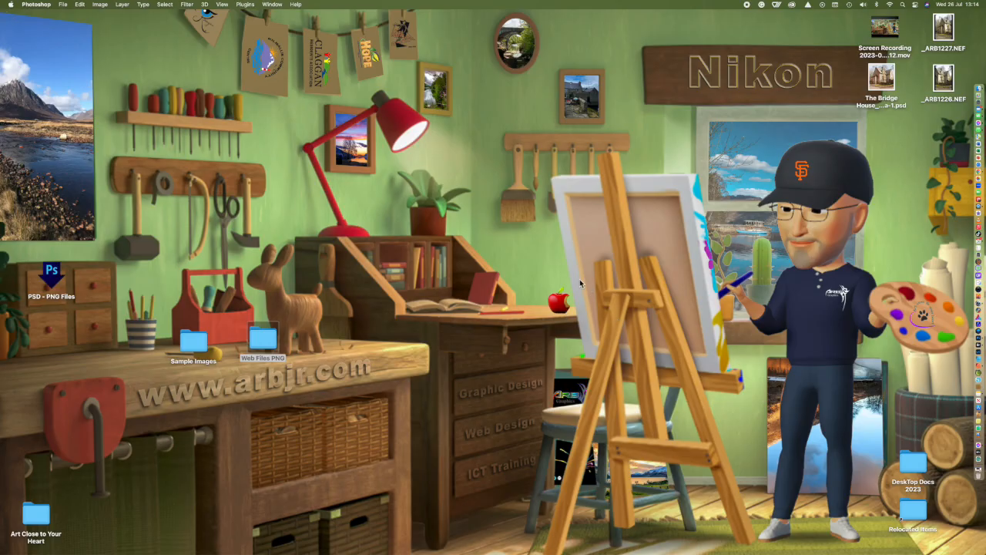